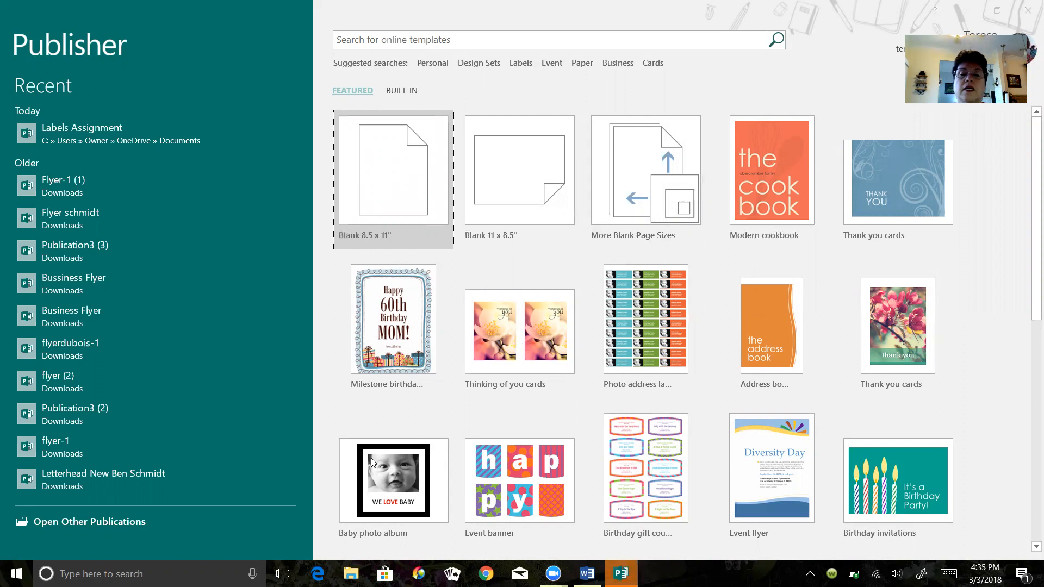
- Open the built-in business card templates and start creating a new business information set for the Arrows design
left_click(412, 92)
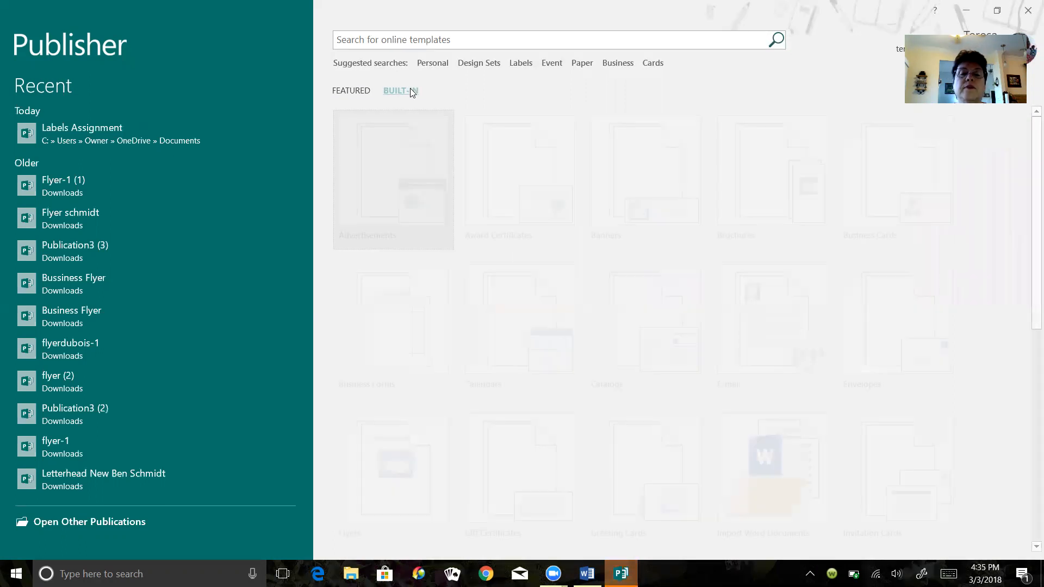
left_click(898, 185)
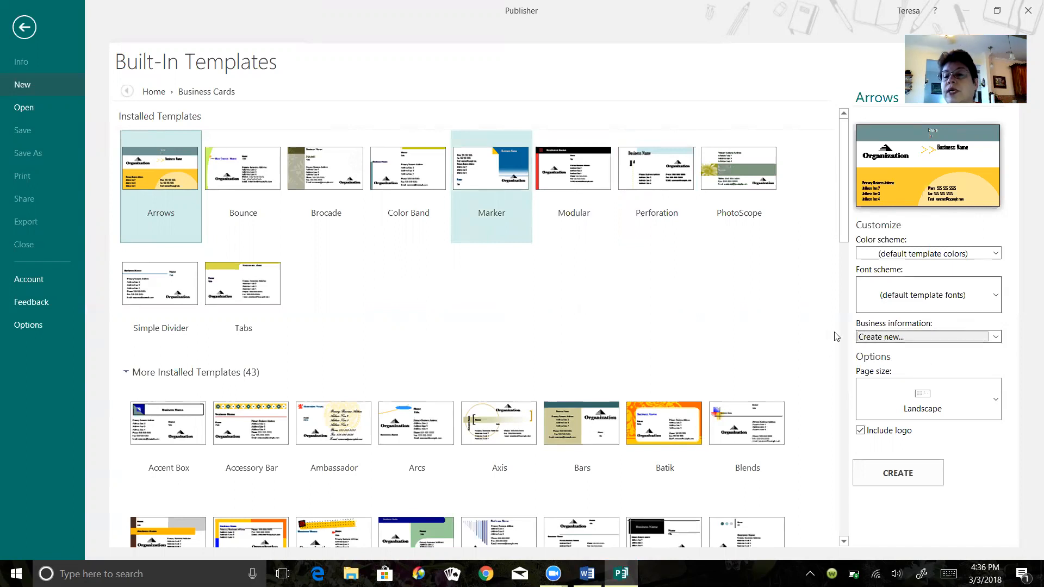
left_click(996, 338)
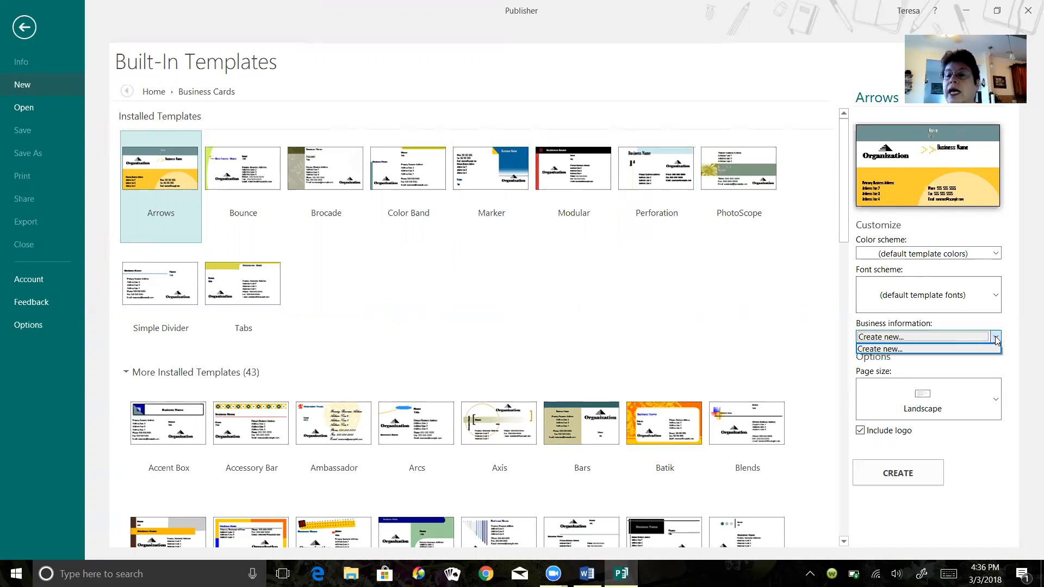
left_click(867, 351)
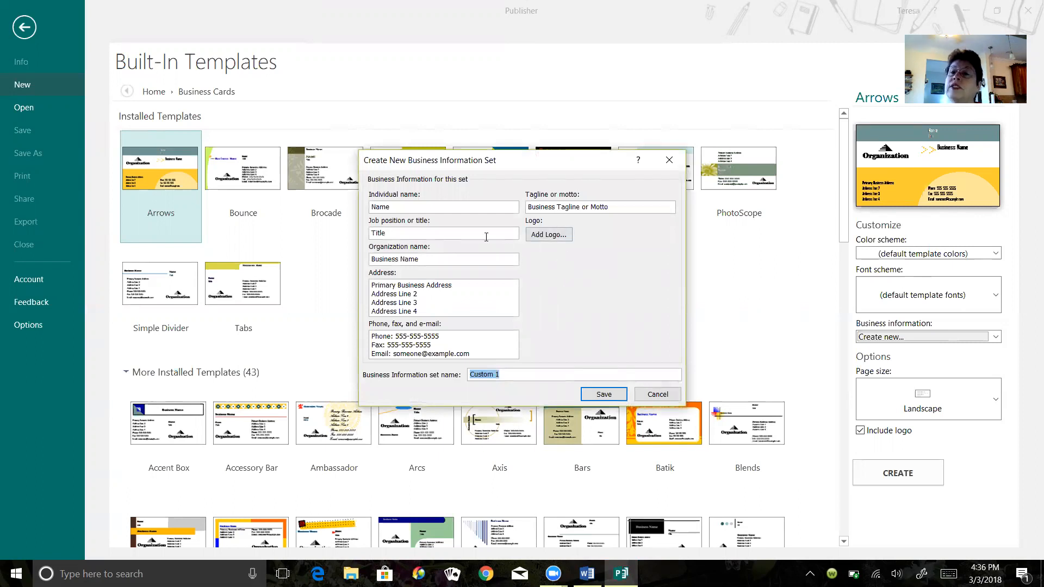
- Replace the placeholder individual name with the card owner's full name
double_click(409, 207)
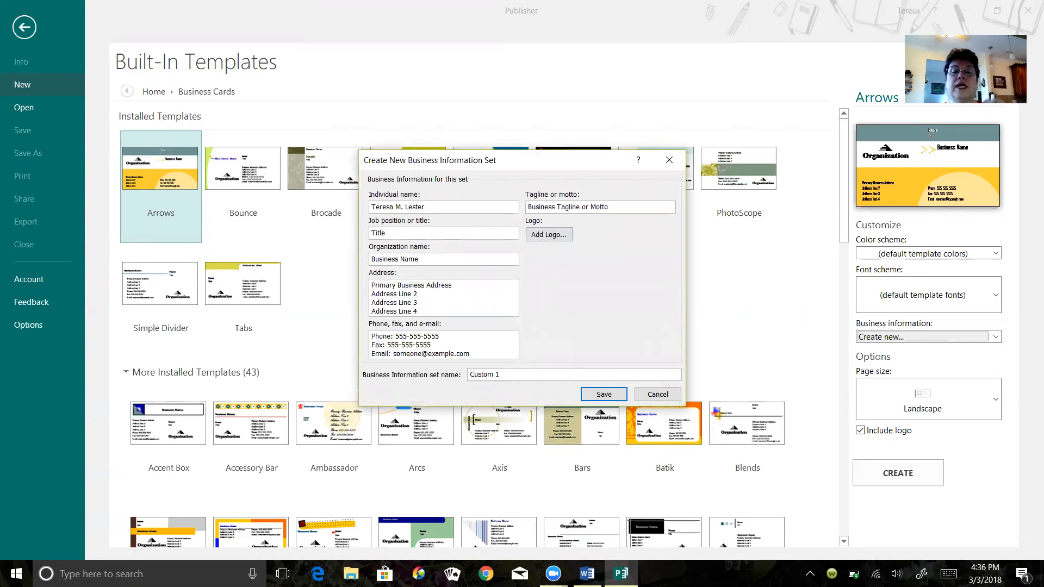
- Set the job position or title in the business information set to Owner
key("BackSpace")
key("BackSpace")
key("BackSpace")
key("BackSpace")
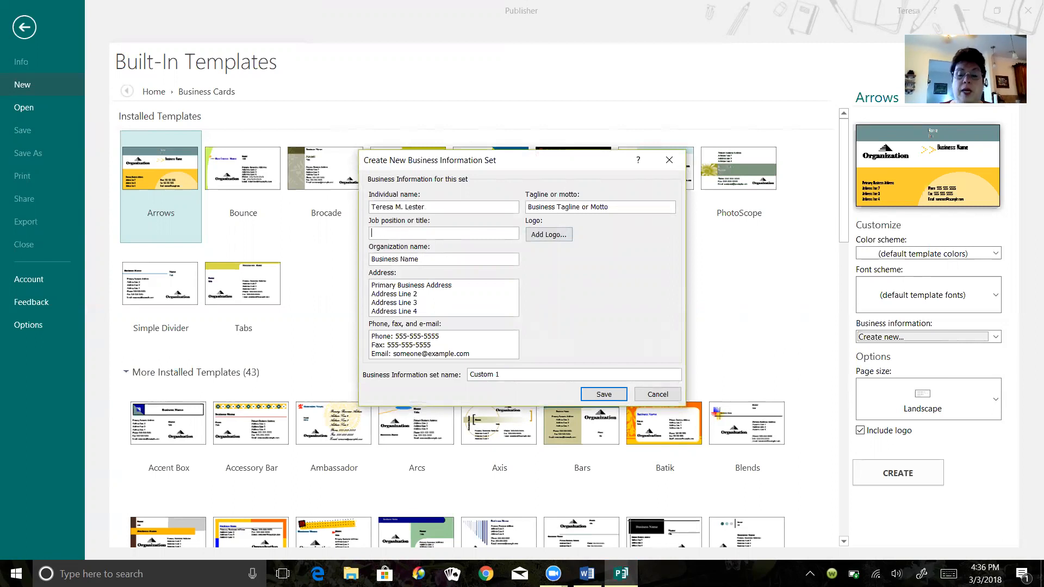
type("O")
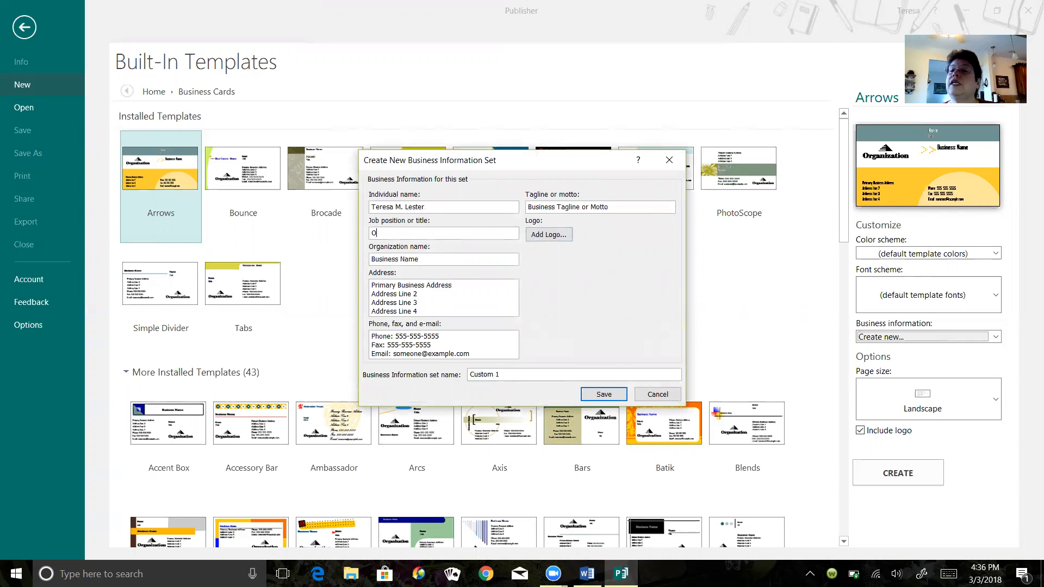
type("wer")
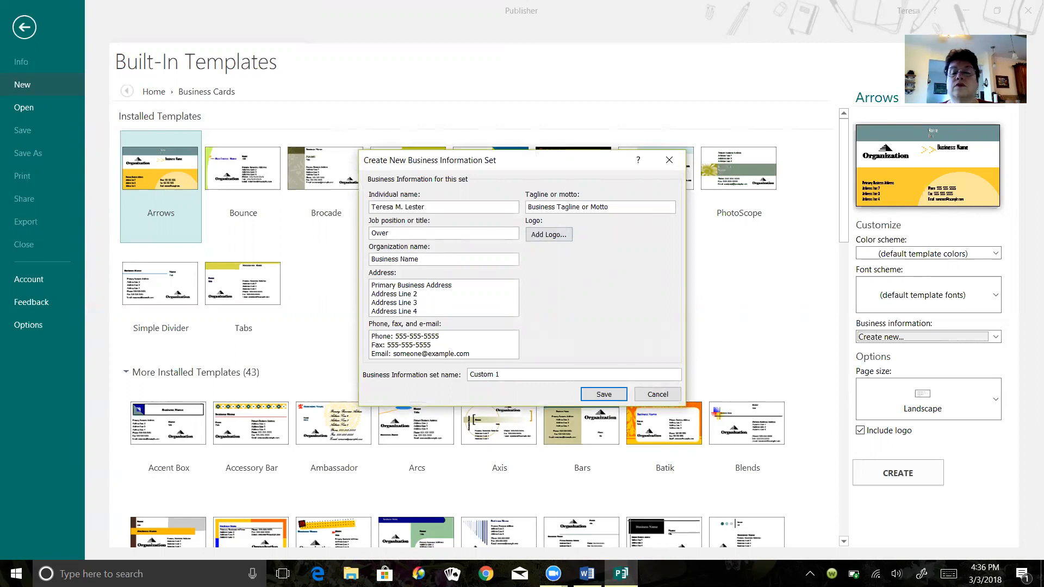
key("BackSpace")
key("BackSpace")
type("ner")
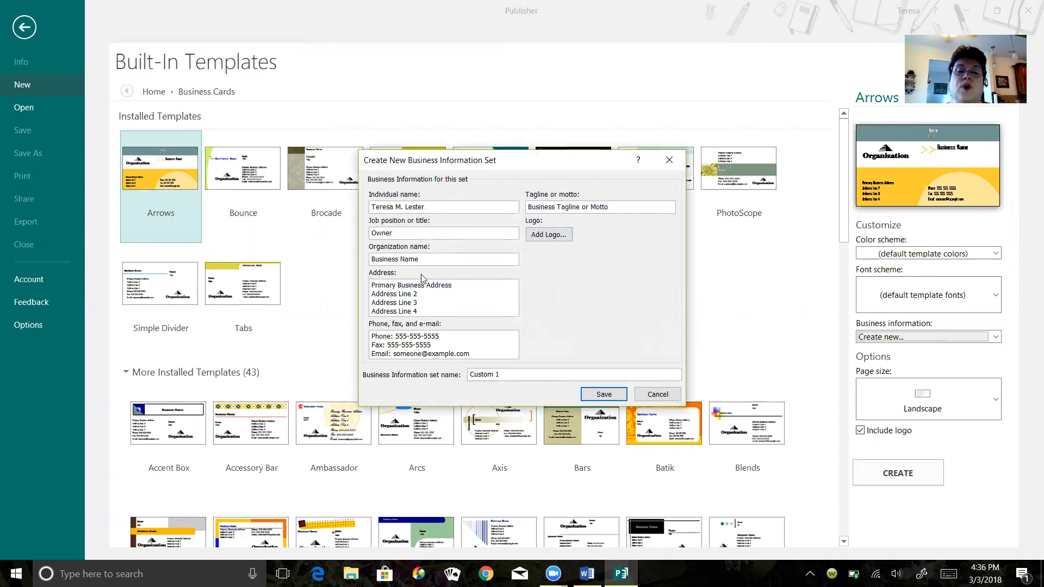
- Set the organization name in the business information set to Terri's Crafts
key("BackSpace")
key("BackSpace")
key("BackSpace")
key("BackSpace")
key("BackSpace")
key("BackSpace")
key("BackSpace")
key("BackSpace")
key("BackSpace")
key("BackSpace")
key("BackSpace")
key("BackSpace")
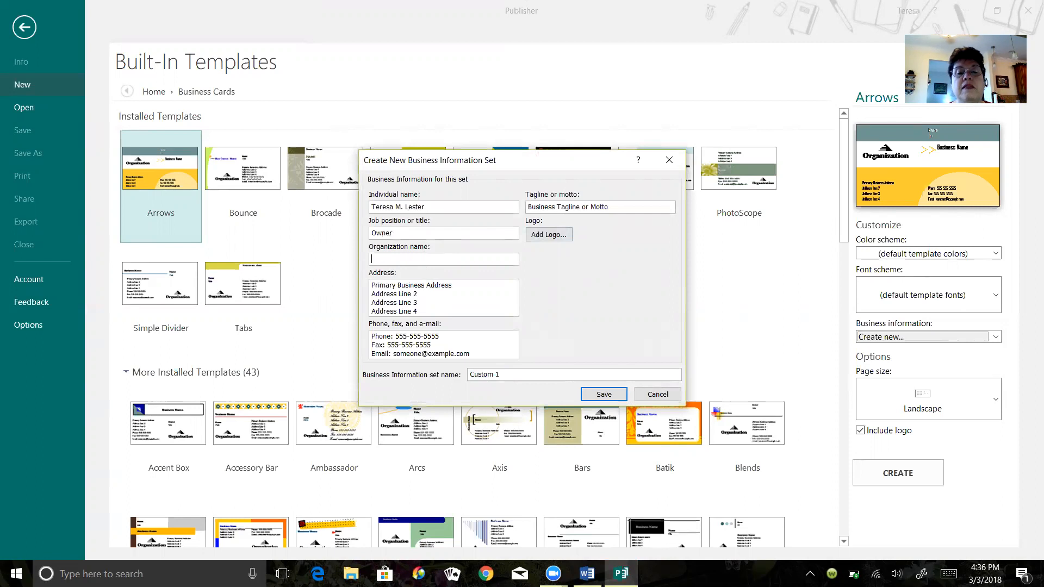
type("Terri's Crafts")
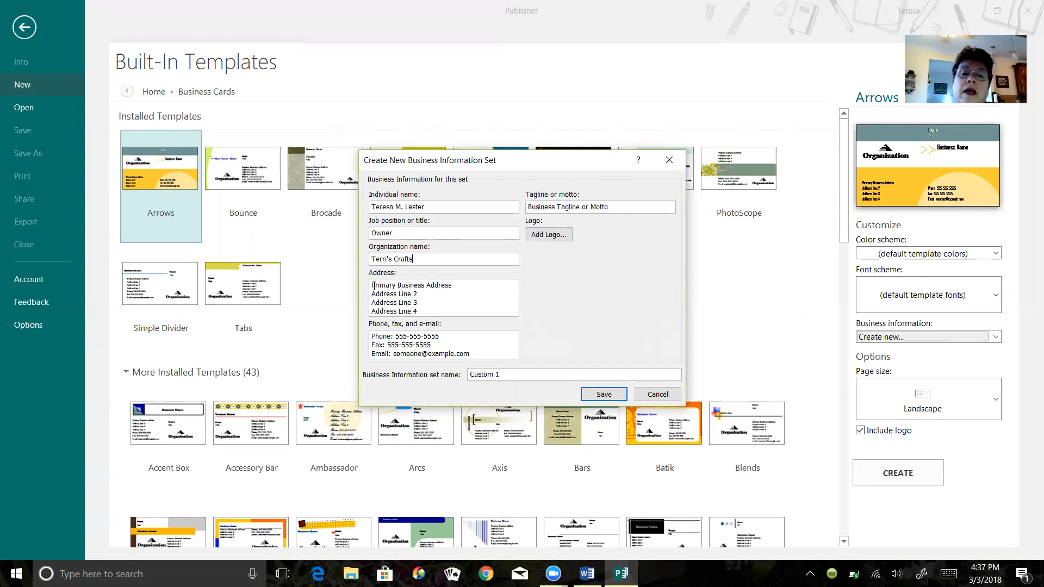
- Replace the placeholder address lines with a first line reading Terri's Craft's, correcting the spelling of the name
left_click_drag(373, 285, 441, 310)
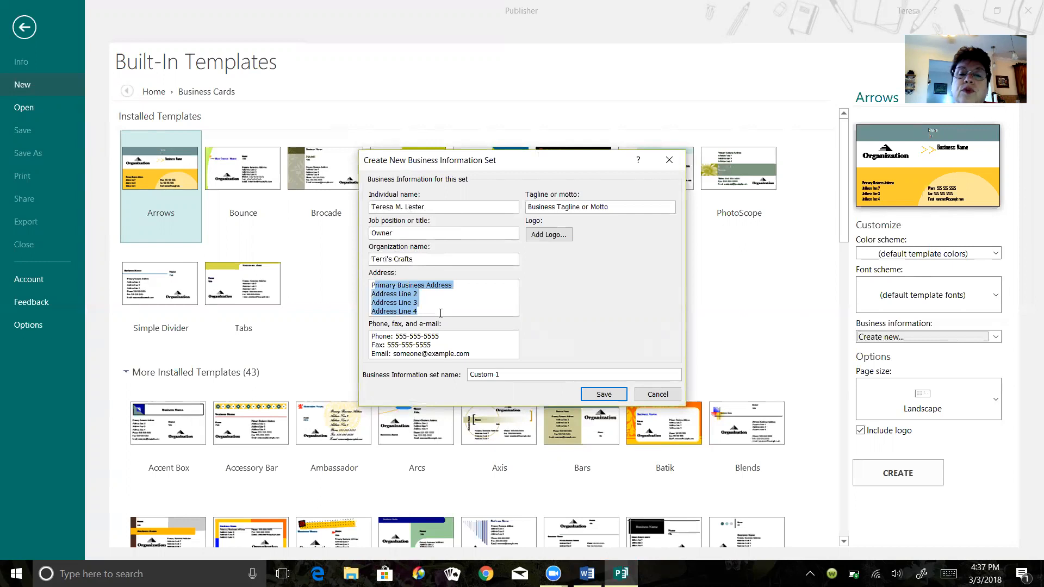
key("Delete")
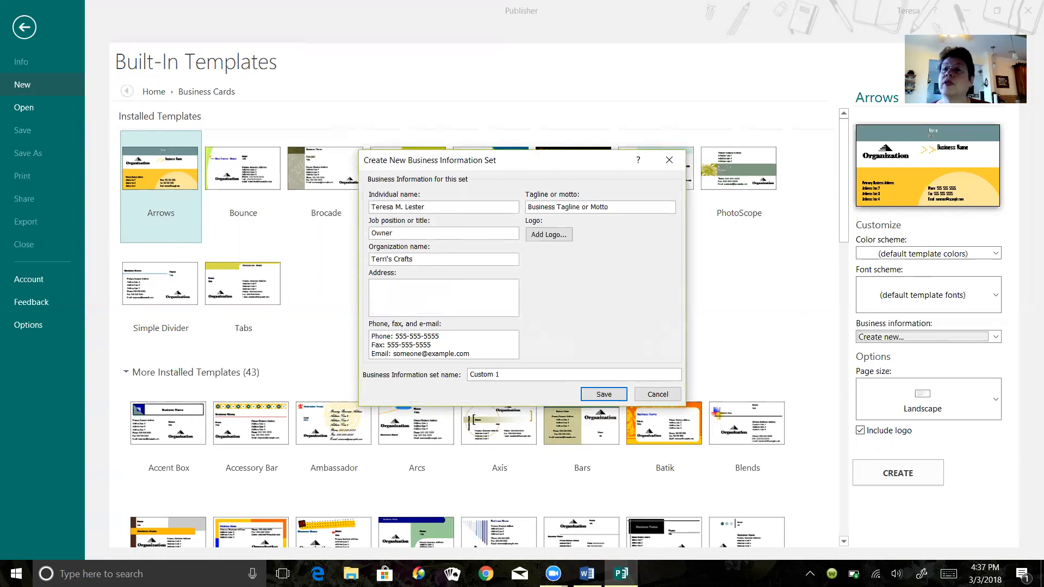
type("Ter")
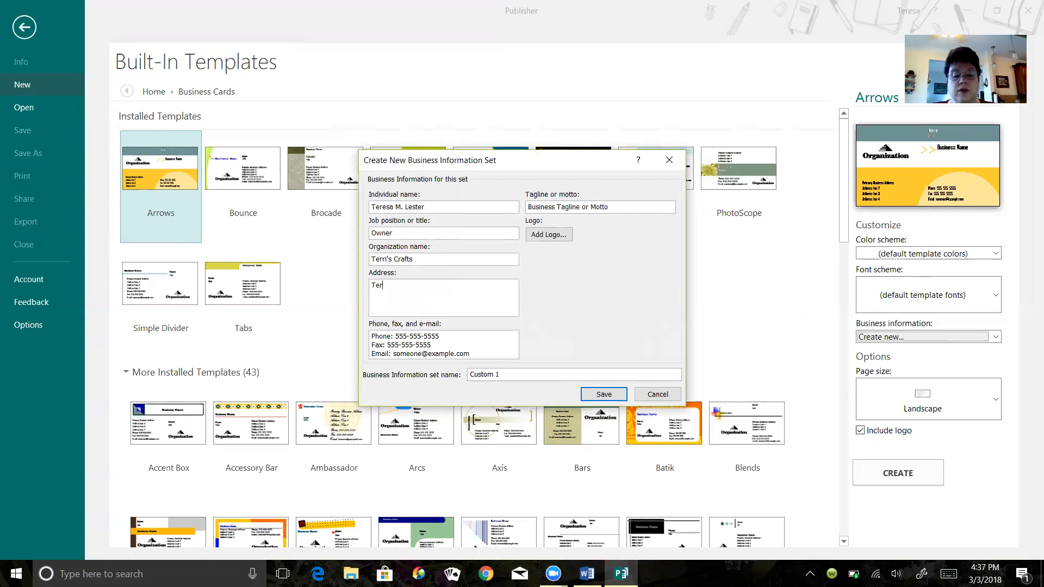
type("ri's C")
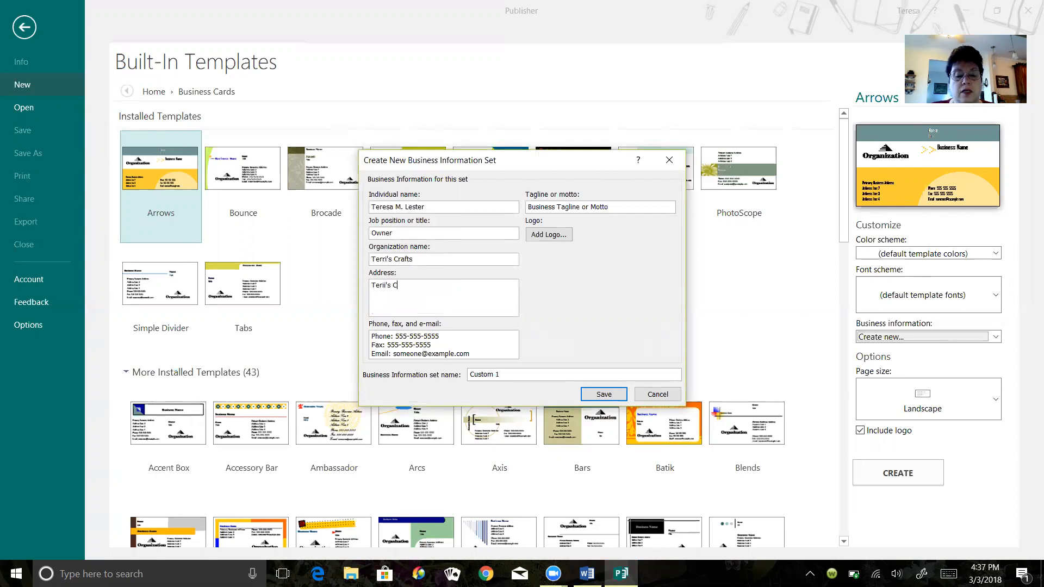
type("raft's")
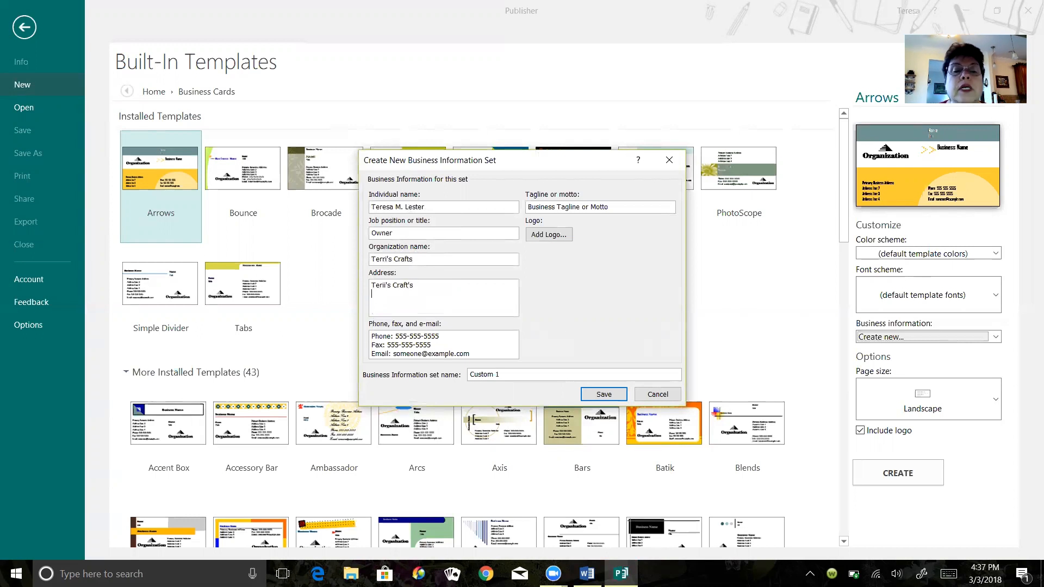
key("Return")
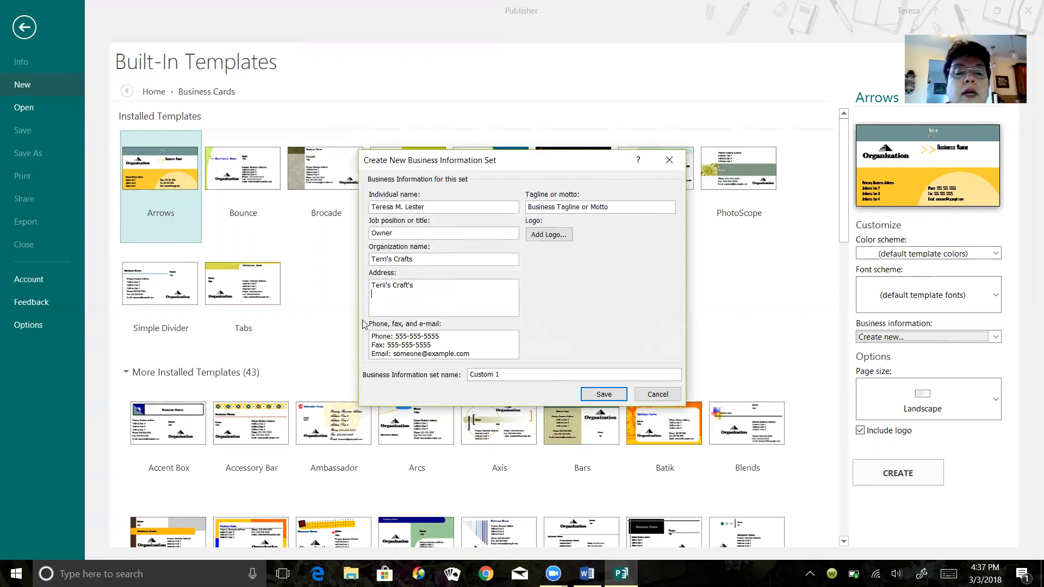
left_click(384, 287)
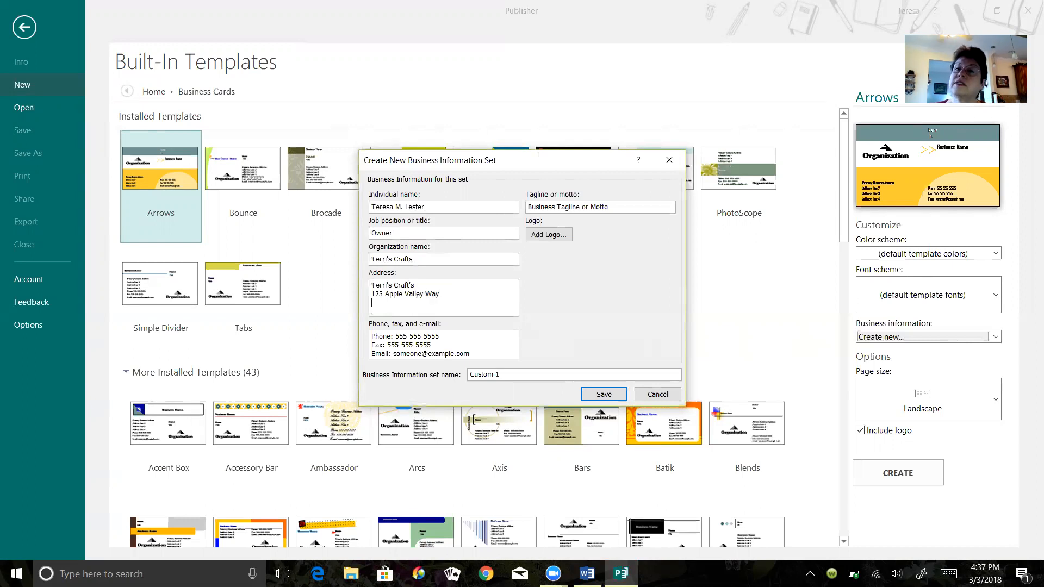
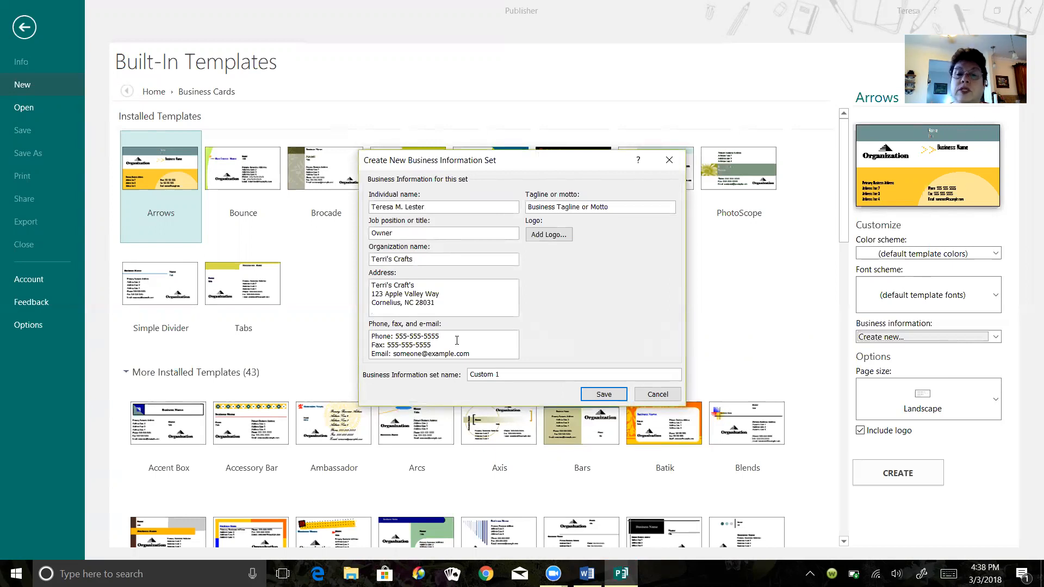
- Replace the placeholder phone number in the contact details with the business phone number
key("BackSpace")
key("BackSpace")
key("BackSpace")
key("BackSpace")
key("BackSpace")
key("BackSpace")
key("BackSpace")
key("BackSpace")
key("BackSpace")
key("BackSpace")
key("BackSpace")
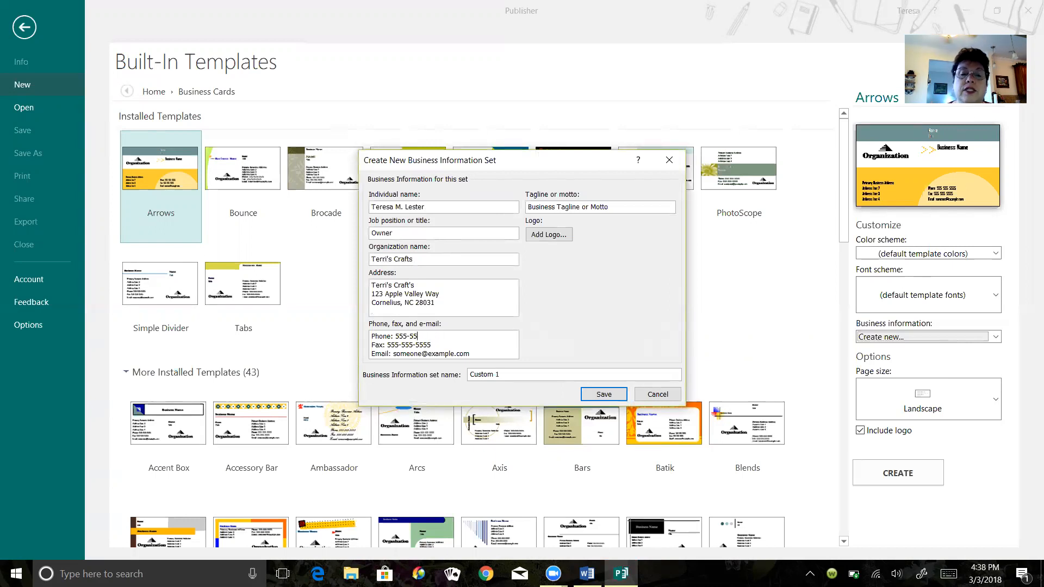
key("BackSpace")
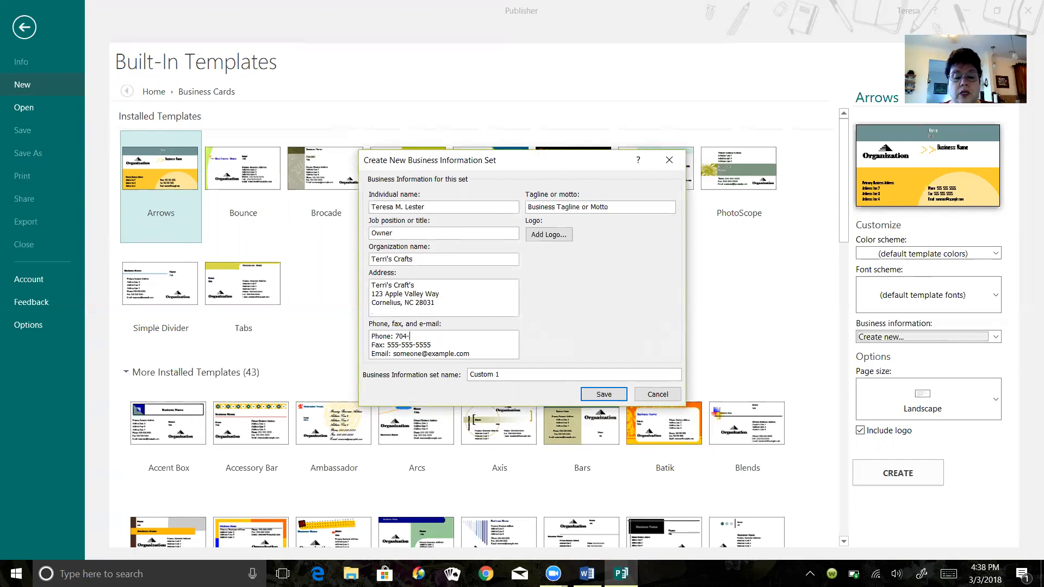
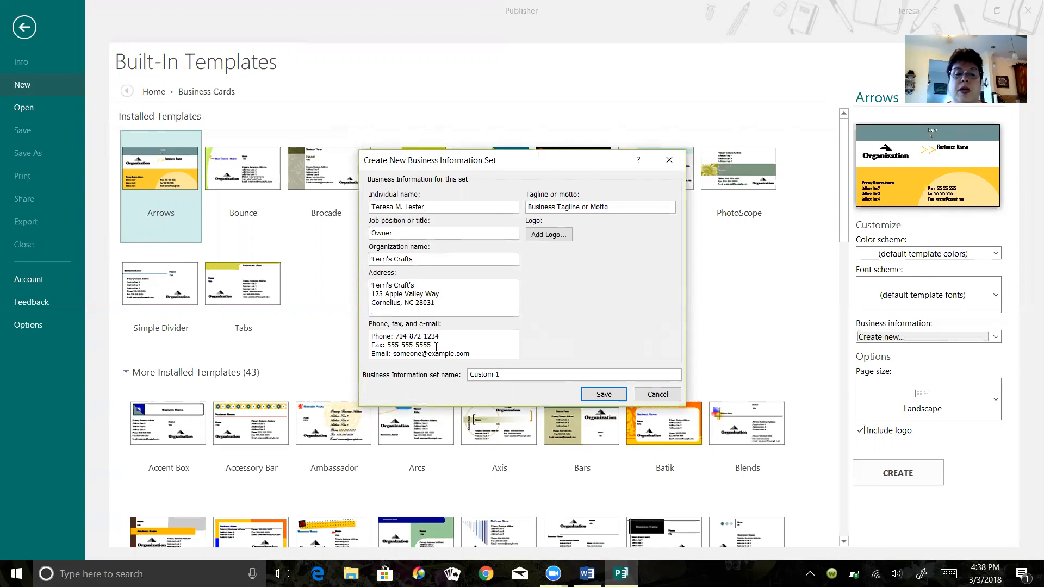
- Replace the placeholder fax number in the contact details with the business fax number
key("BackSpace")
key("BackSpace")
key("BackSpace")
key("BackSpace")
key("BackSpace")
key("BackSpace")
key("BackSpace")
key("BackSpace")
key("BackSpace")
key("BackSpace")
key("BackSpace")
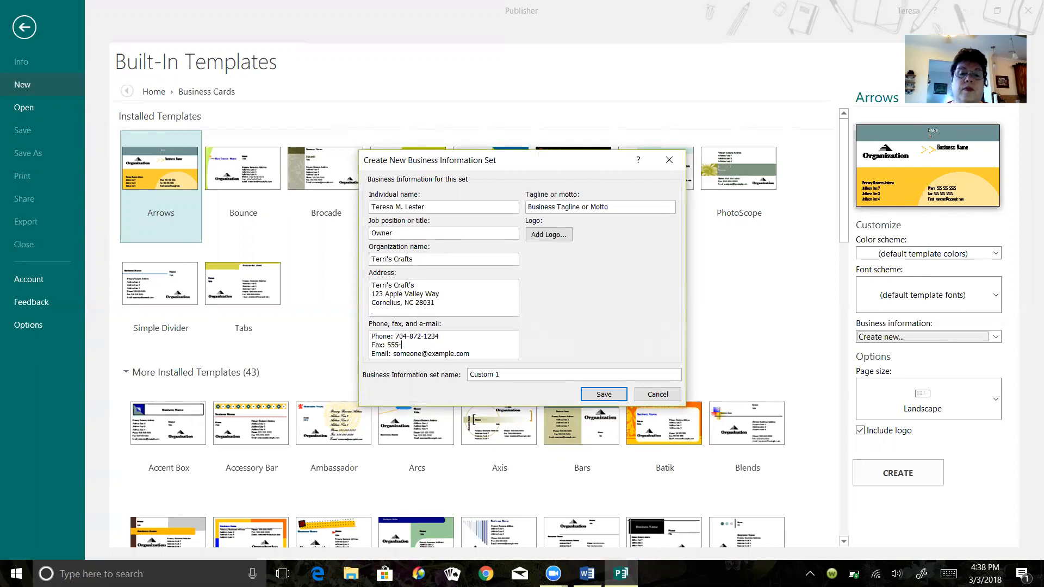
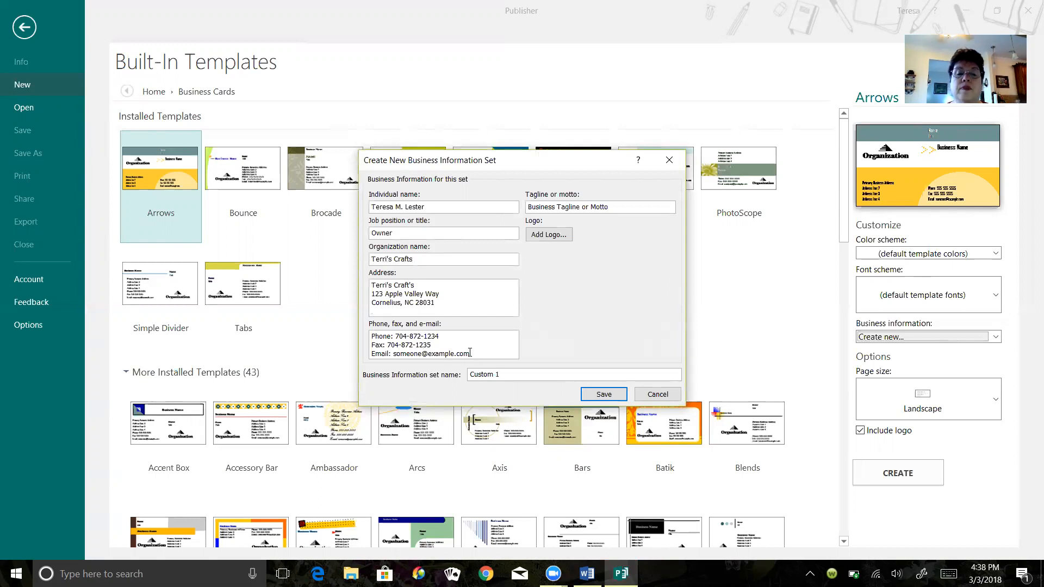
- Replace the placeholder e-mail address in the contact details with the business e-mail address, leaving out any apostrophe
key("BackSpace")
key("BackSpace")
key("BackSpace")
key("BackSpace")
key("BackSpace")
key("BackSpace")
key("BackSpace")
key("BackSpace")
key("BackSpace")
key("BackSpace")
key("BackSpace")
key("BackSpace")
key("BackSpace")
key("BackSpace")
key("BackSpace")
key("BackSpace")
key("BackSpace")
key("BackSpace")
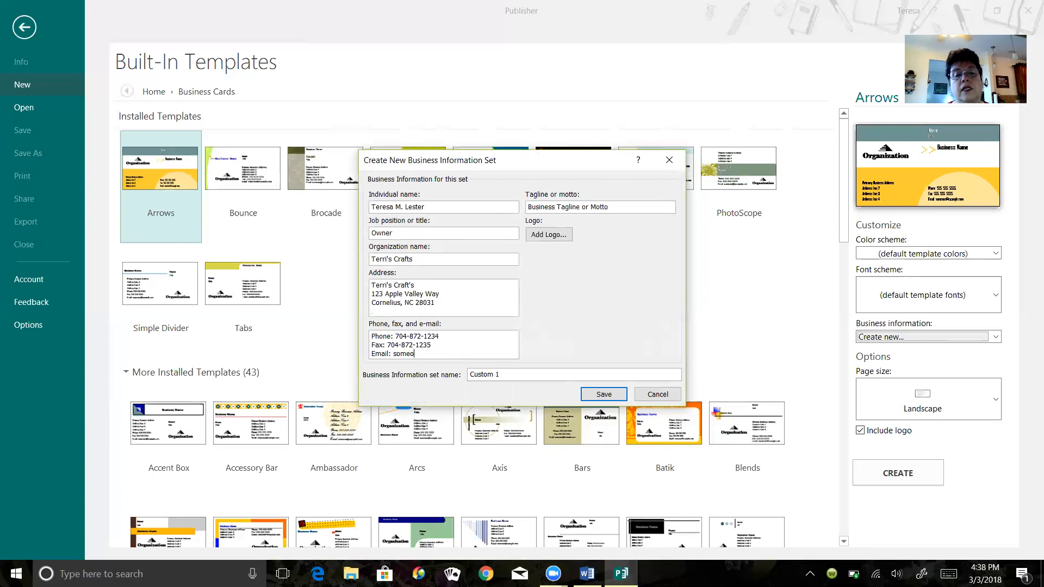
key("BackSpace")
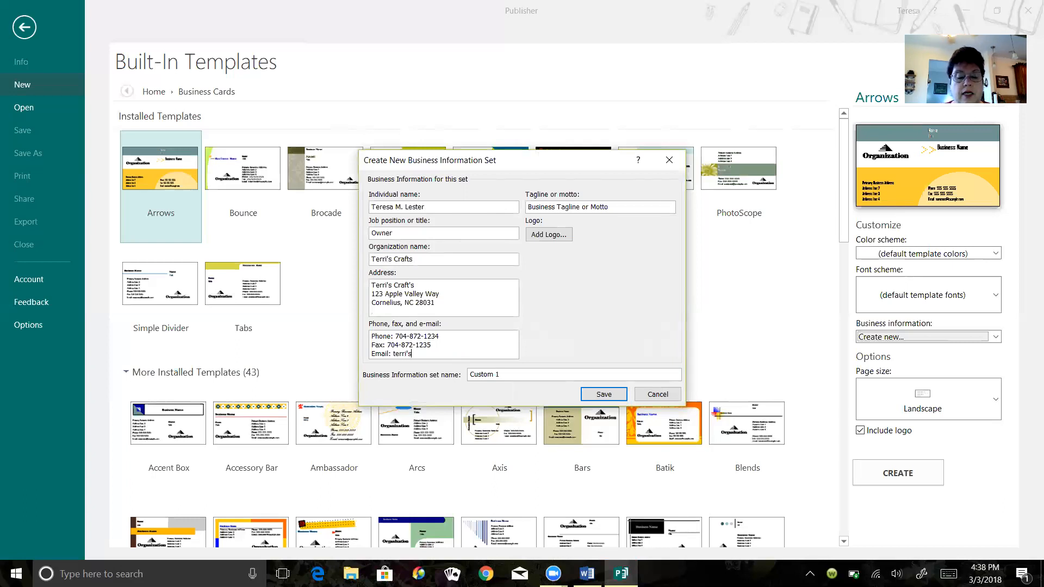
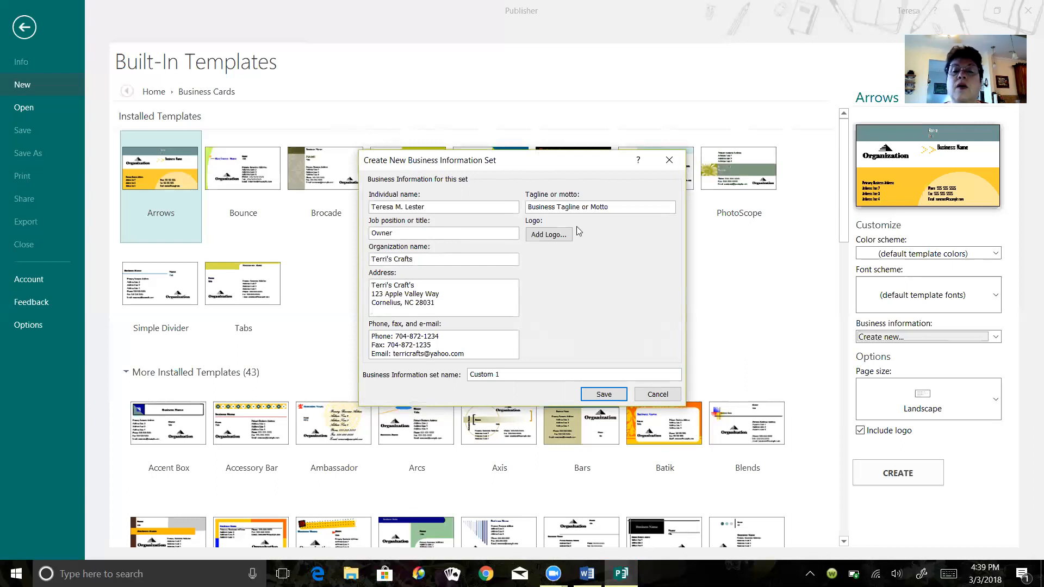
- Replace the placeholder tagline or motto with Crafty Crafter's
left_click_drag(607, 207, 520, 216)
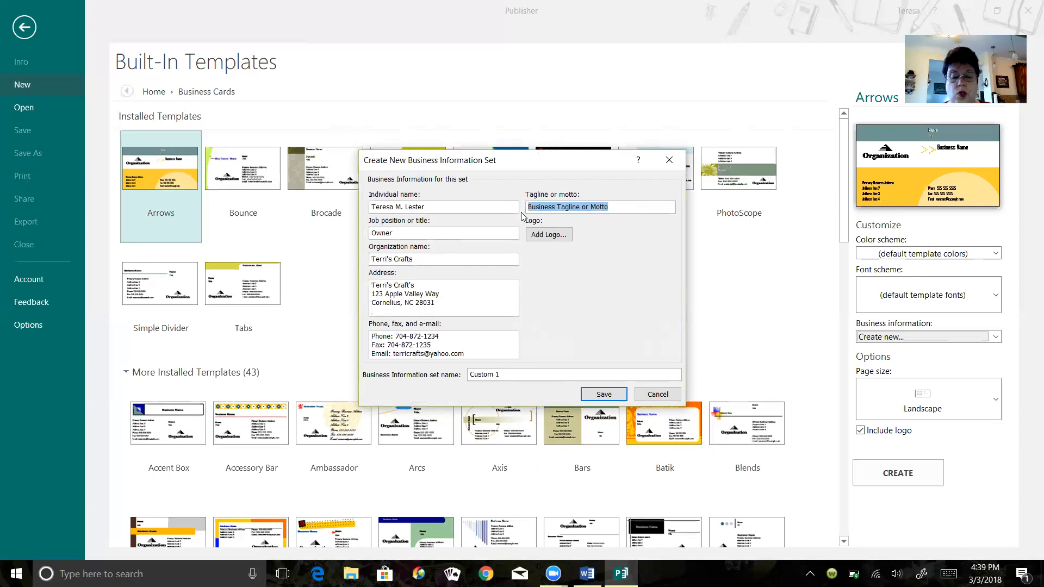
type("Cr")
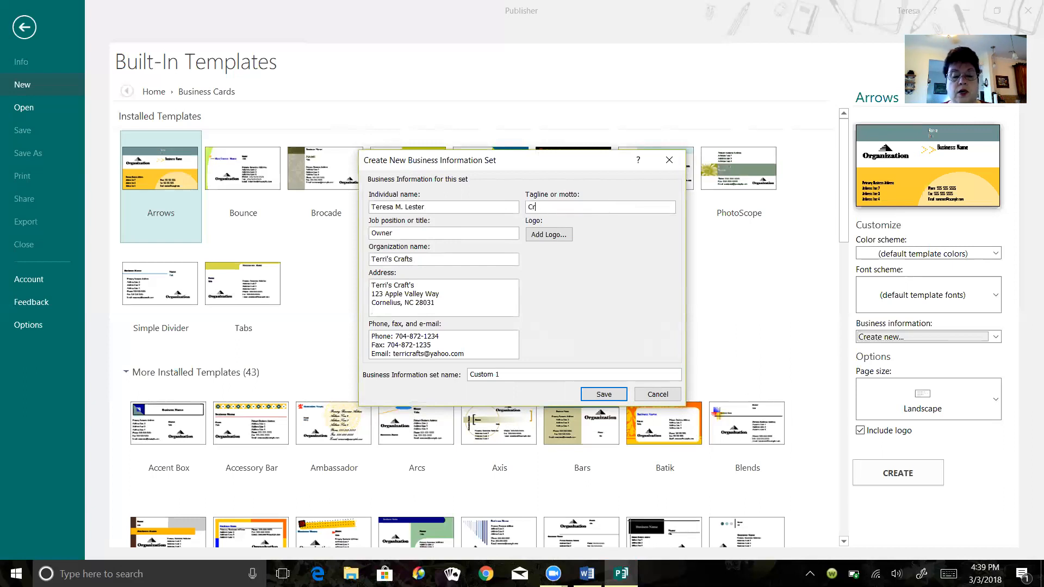
type("afty")
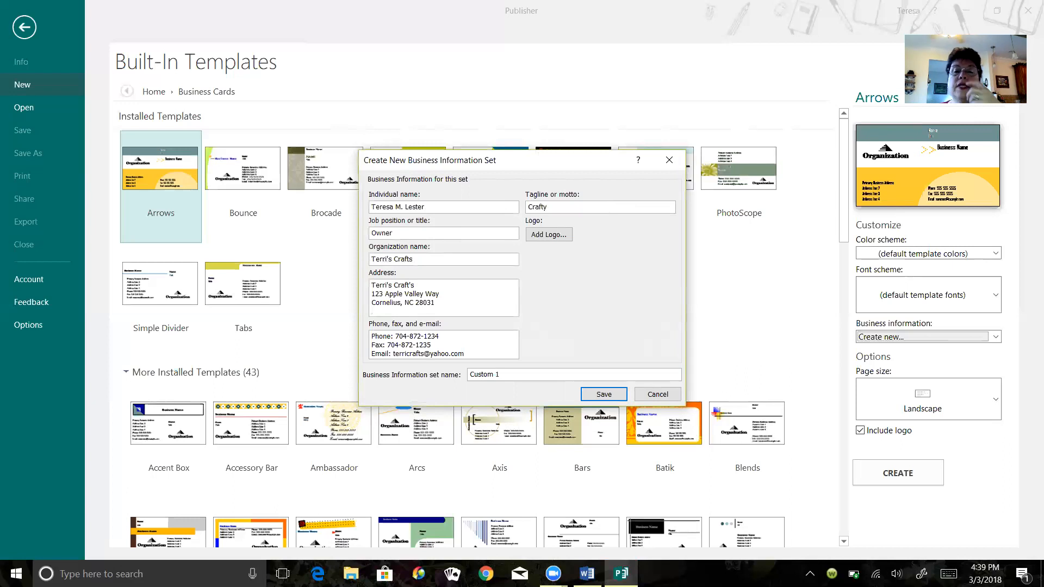
type(" Crafter's")
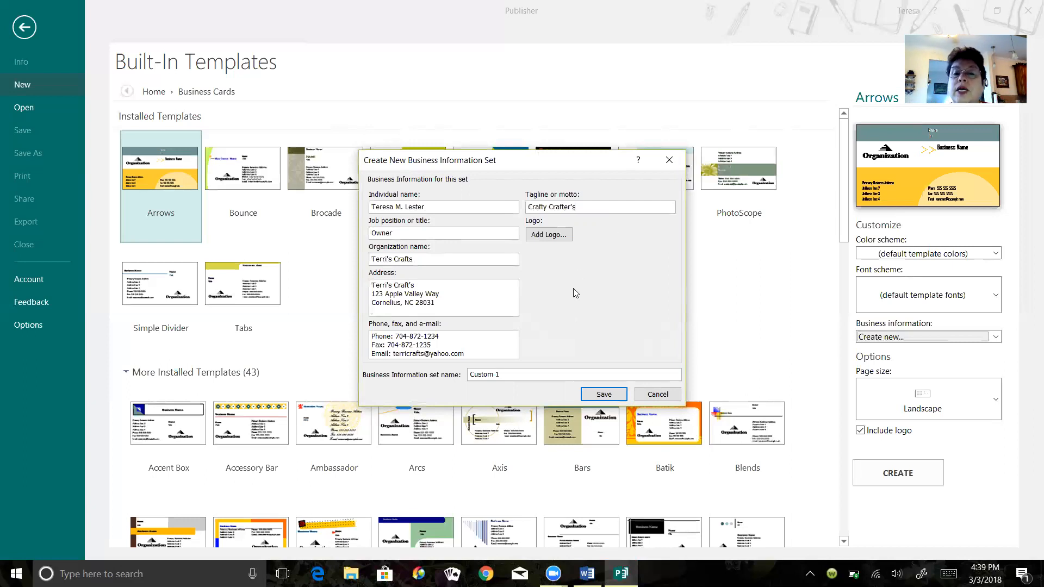
- Add the guitar player photo from the Pictures folder as the logo and save the business information set
left_click(548, 235)
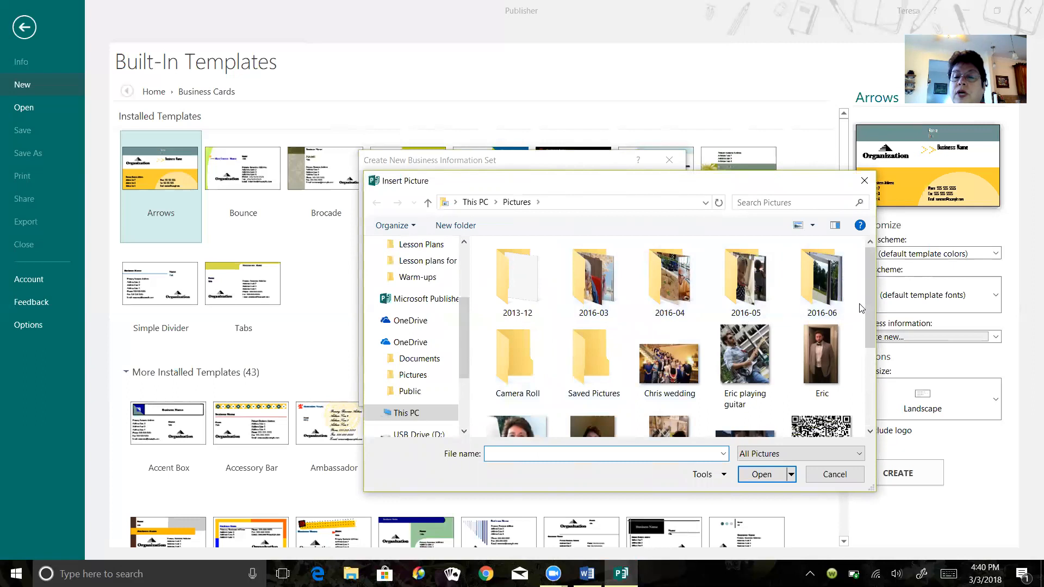
left_click(751, 351)
left_click(761, 474)
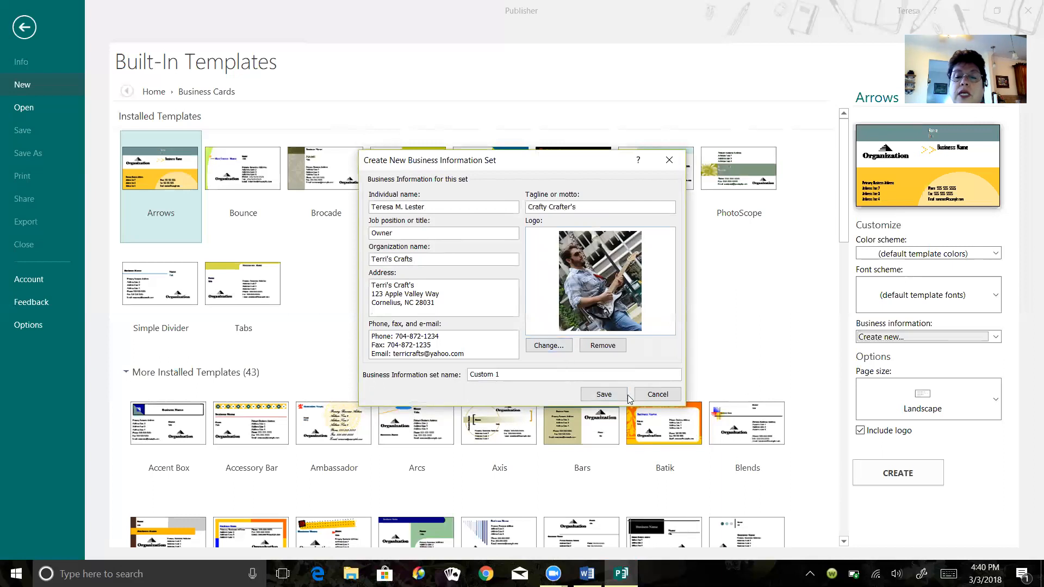
left_click(604, 396)
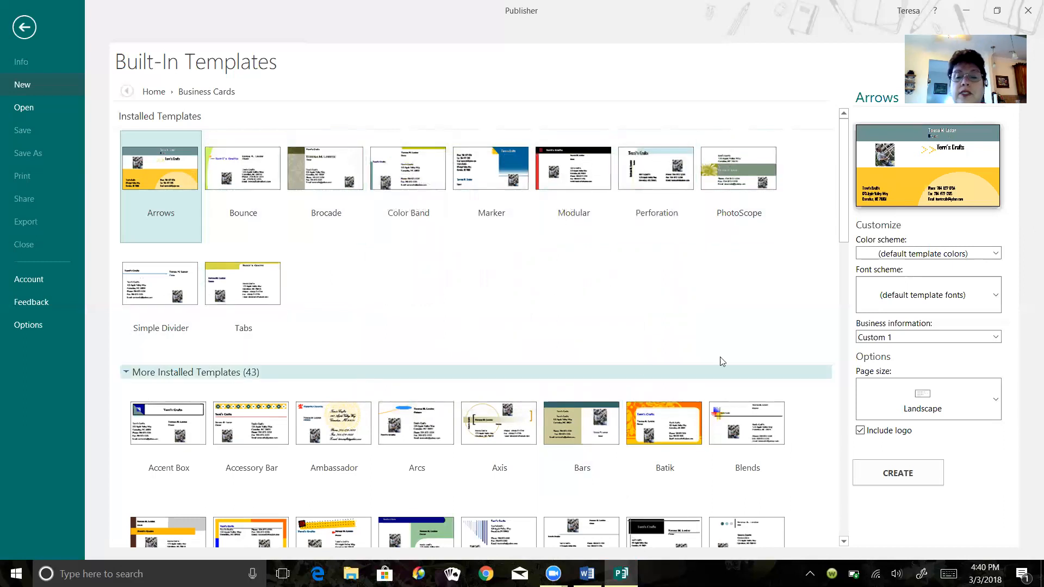
- Create the business card publication from the Marker template
mouse_move(846, 208)
left_mouse_down()
mouse_move(850, 275)
mouse_move(847, 228)
left_mouse_up()
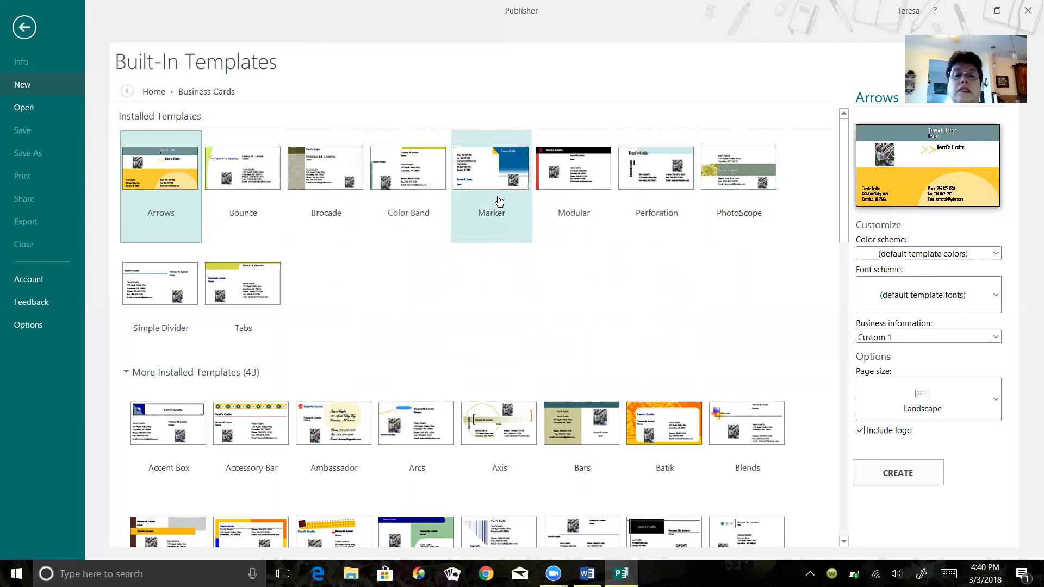
left_click(511, 173)
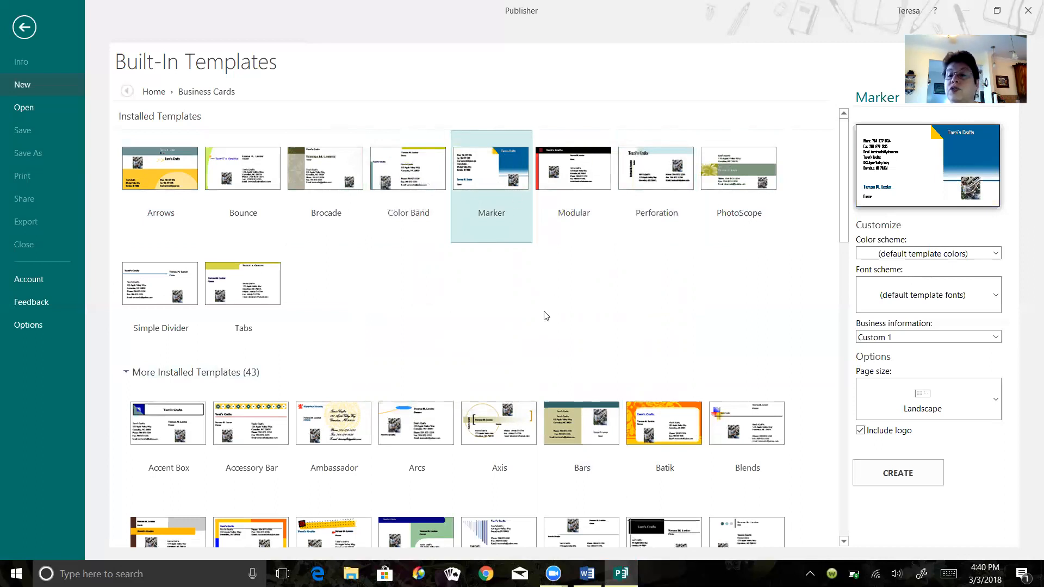
left_click(907, 477)
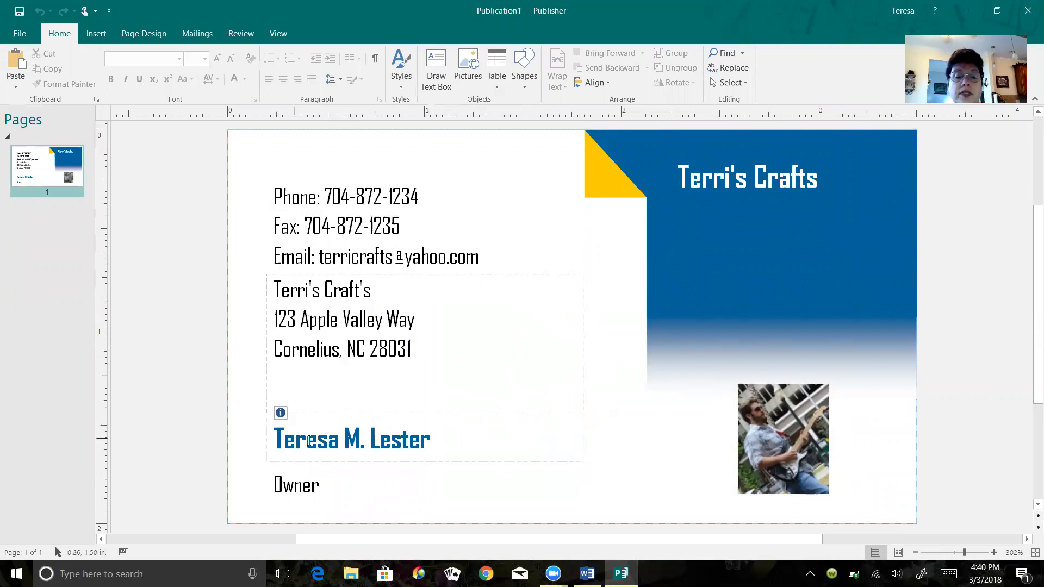
- Enlarge the logo picture's frame up and leftward to about 2.13 by 0.93 inches, keeping its lower right corner in place
left_click(782, 445)
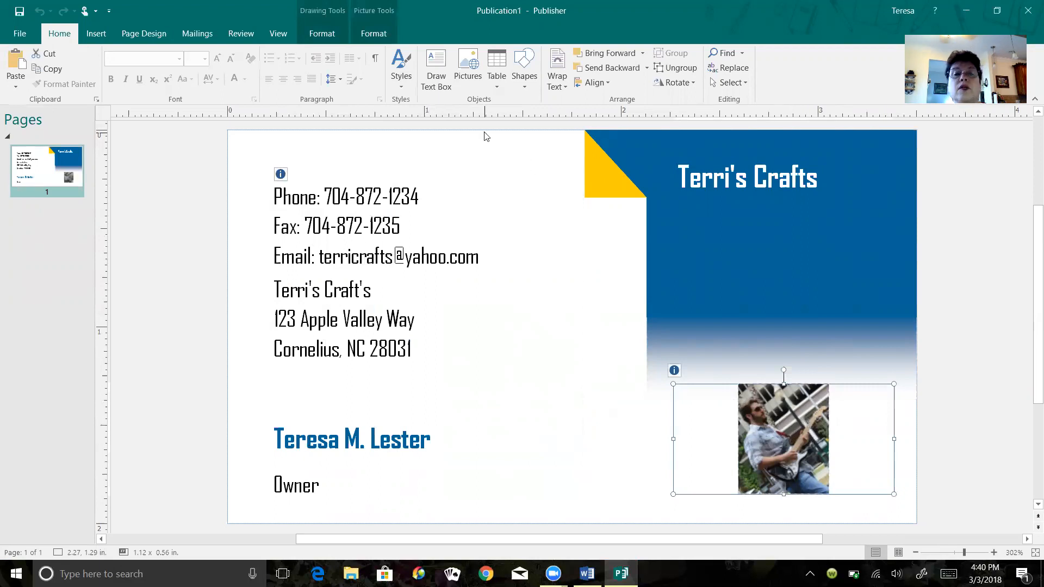
left_click(380, 41)
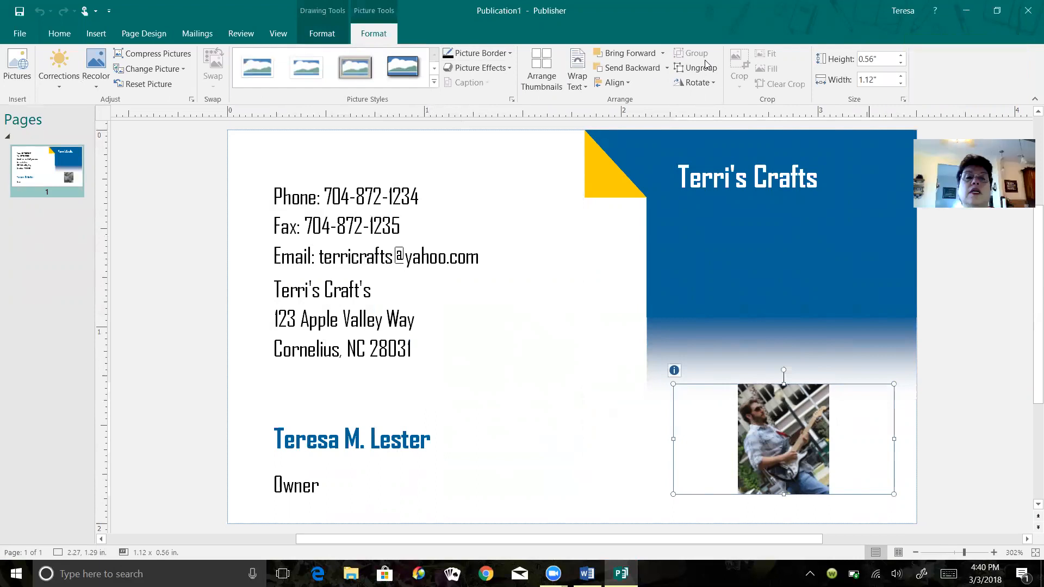
left_click(333, 34)
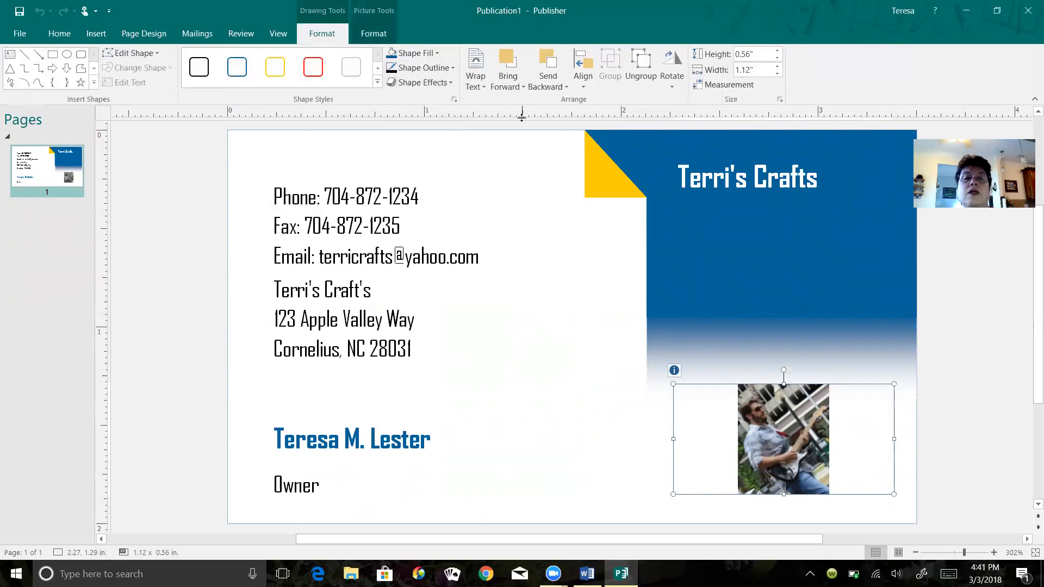
left_click(370, 35)
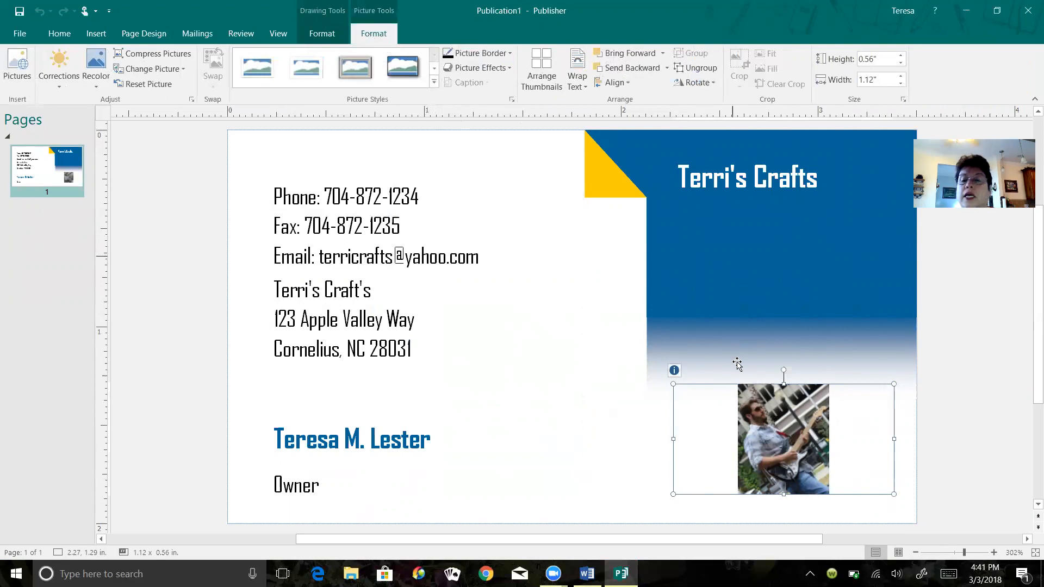
left_click(692, 442)
left_click(778, 433)
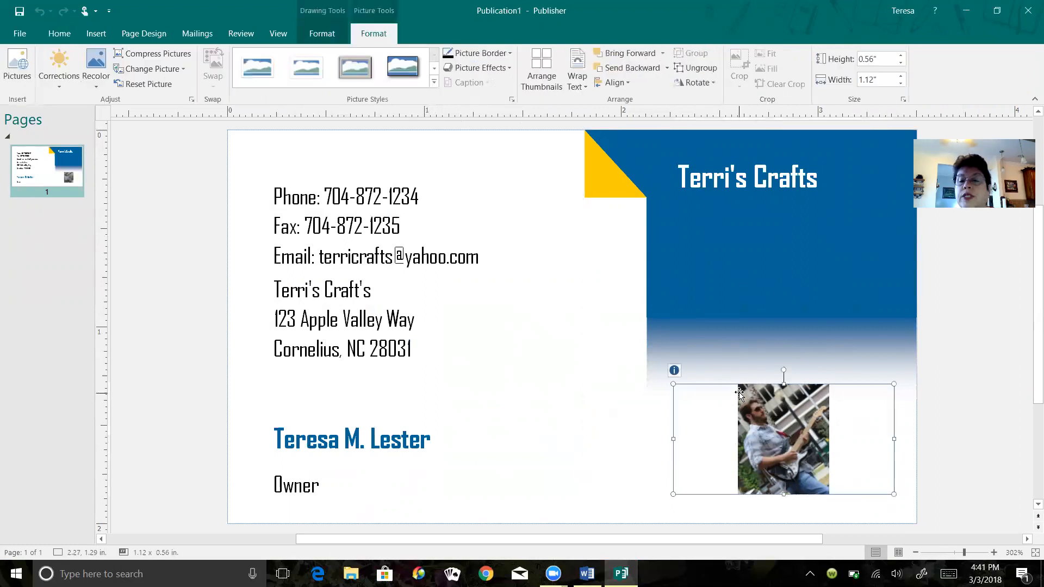
left_click_drag(672, 386, 475, 311)
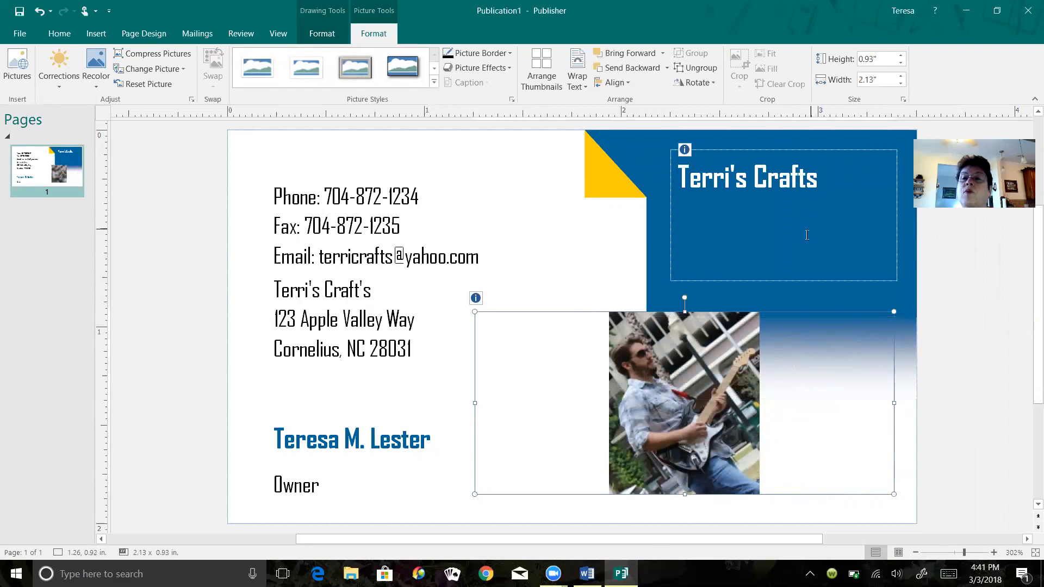
left_click(650, 397)
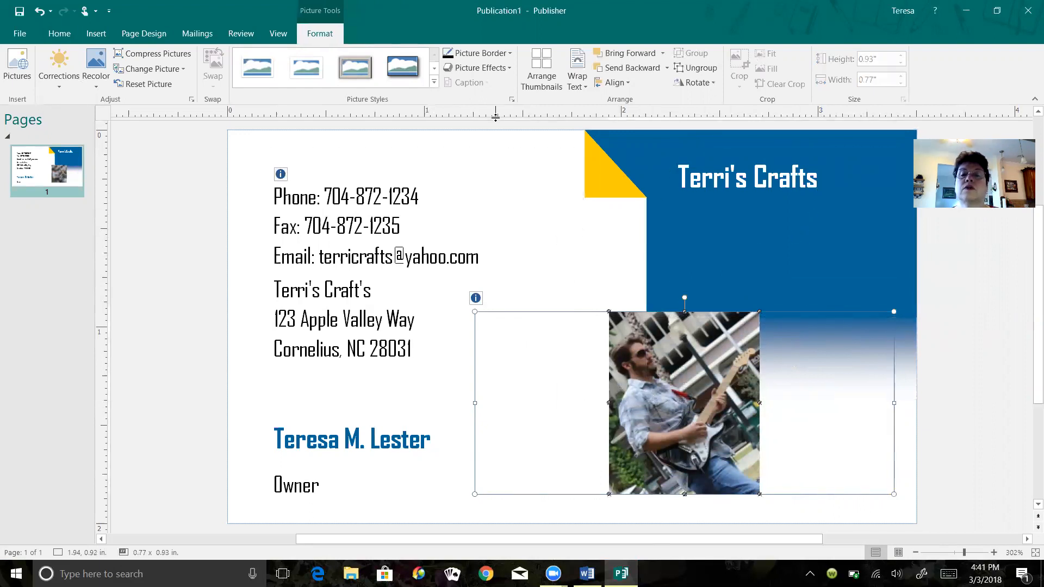
left_click(541, 248)
left_click(583, 387)
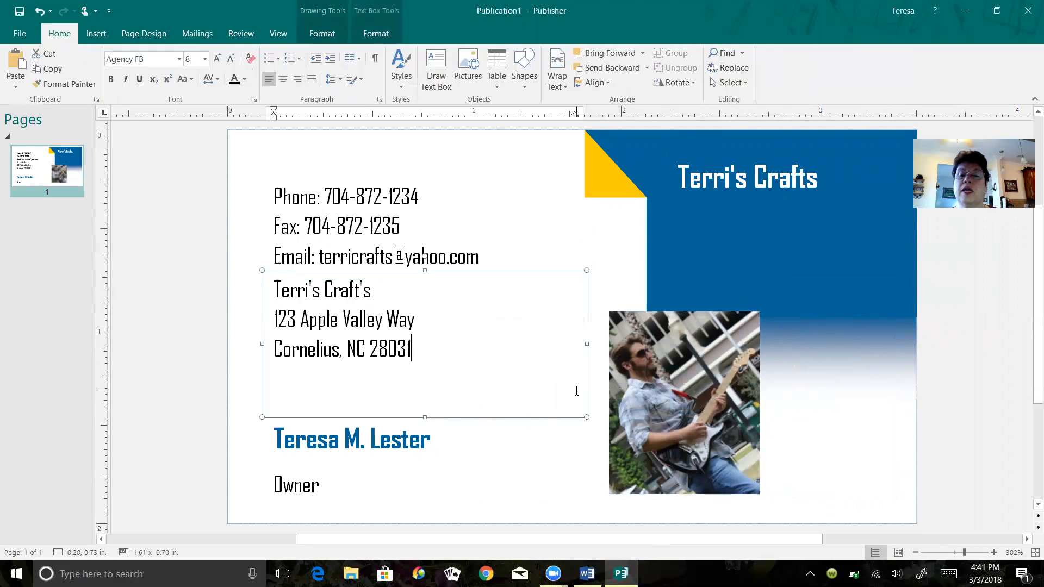
- Insert the first picture from an online search for quilting and move it flush with the card's upper right corner
left_click(101, 36)
left_click(142, 71)
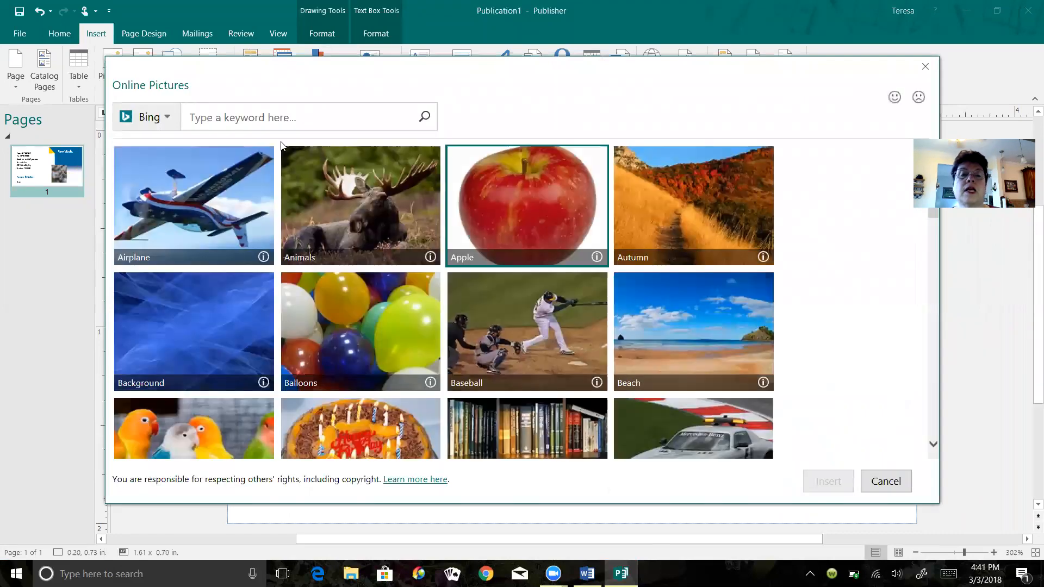
left_click(280, 123)
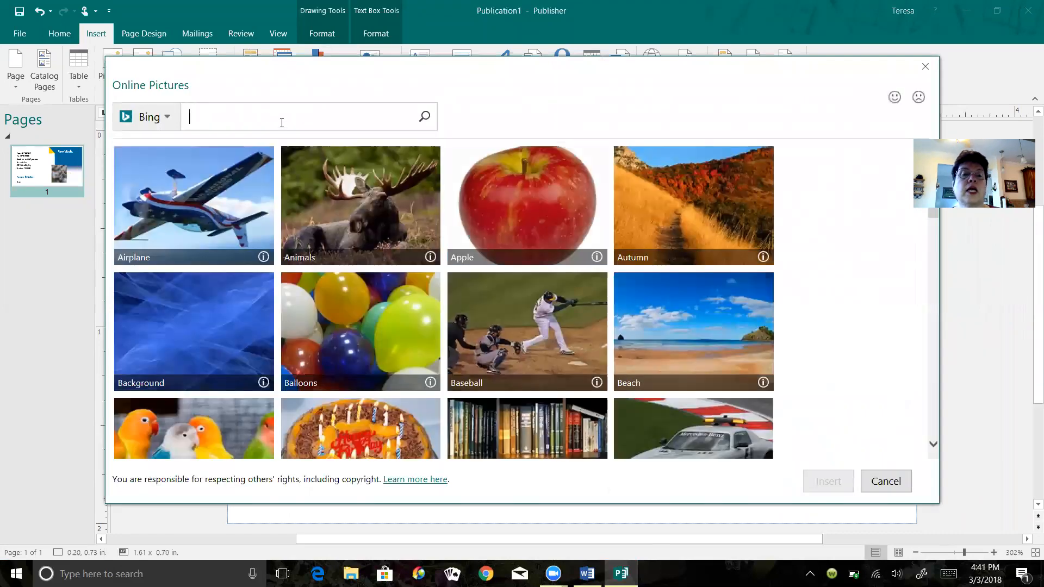
type("quilti")
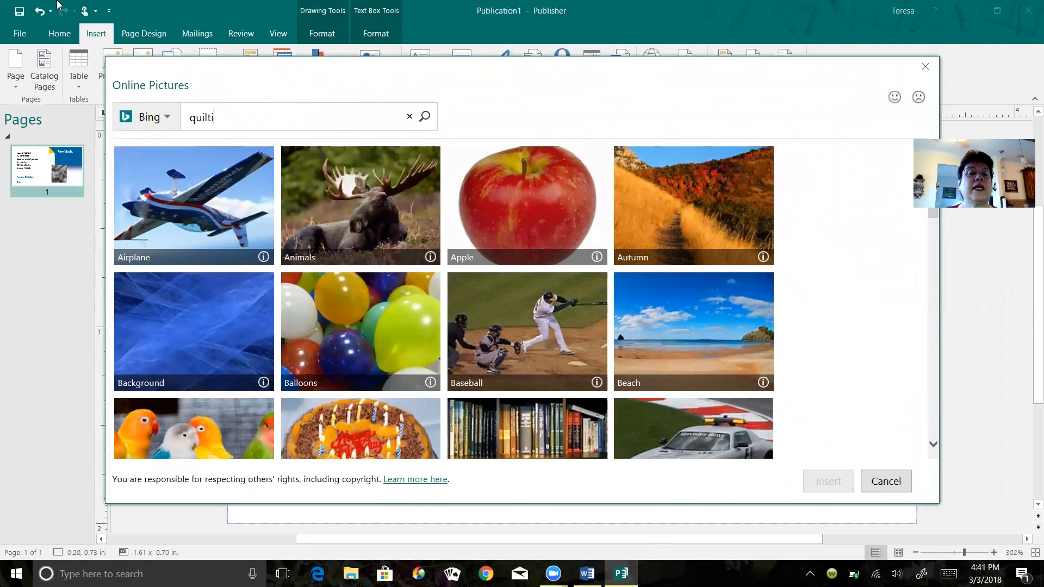
key("Return")
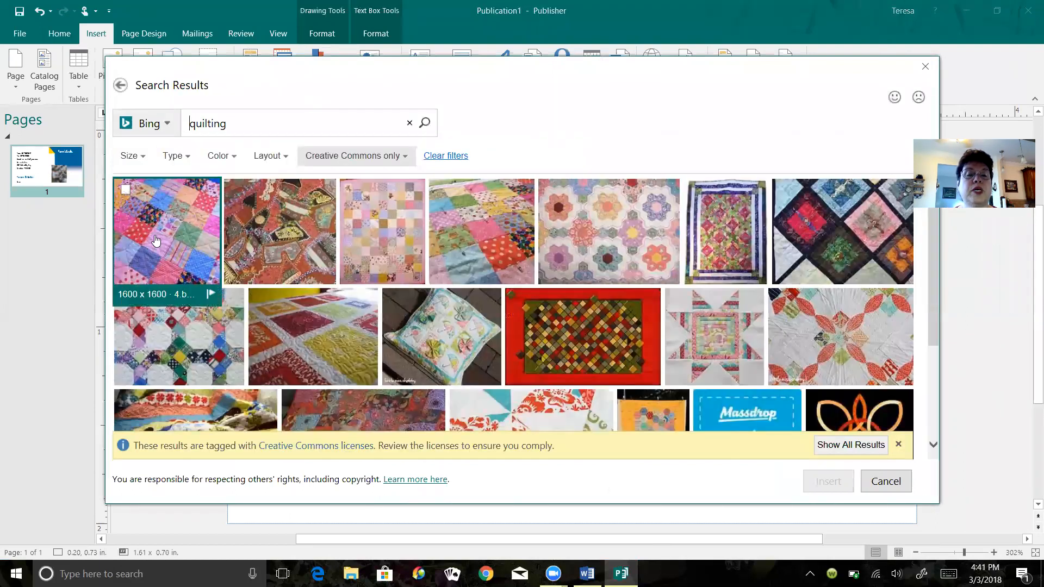
left_click(149, 243)
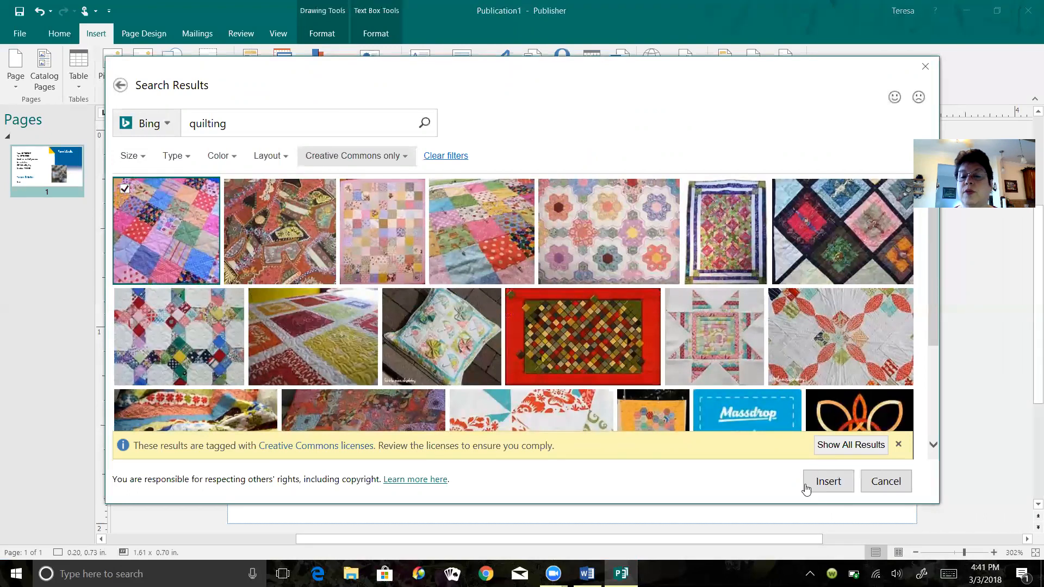
left_click(834, 483)
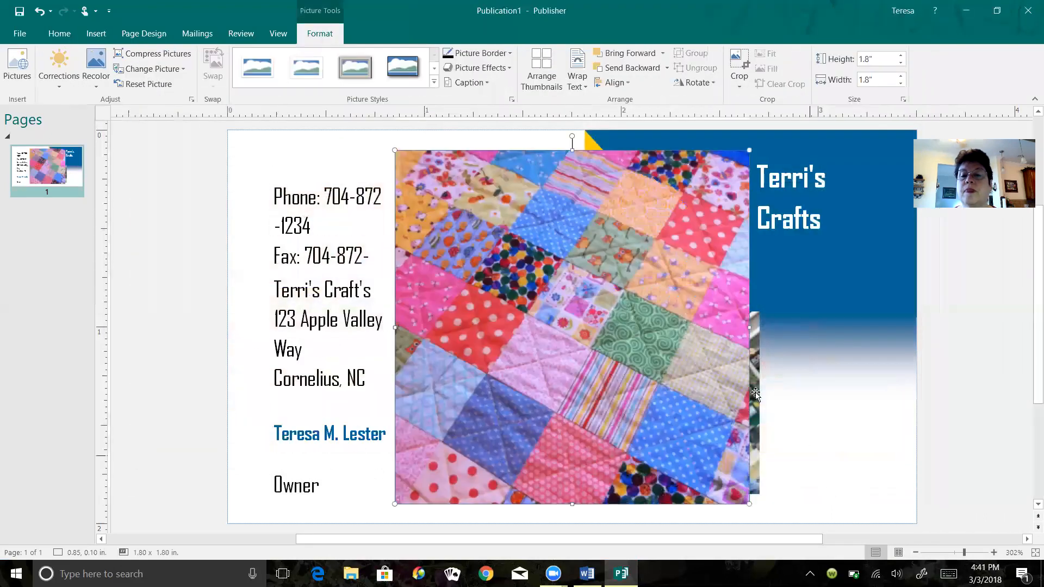
left_click_drag(691, 222, 807, 271)
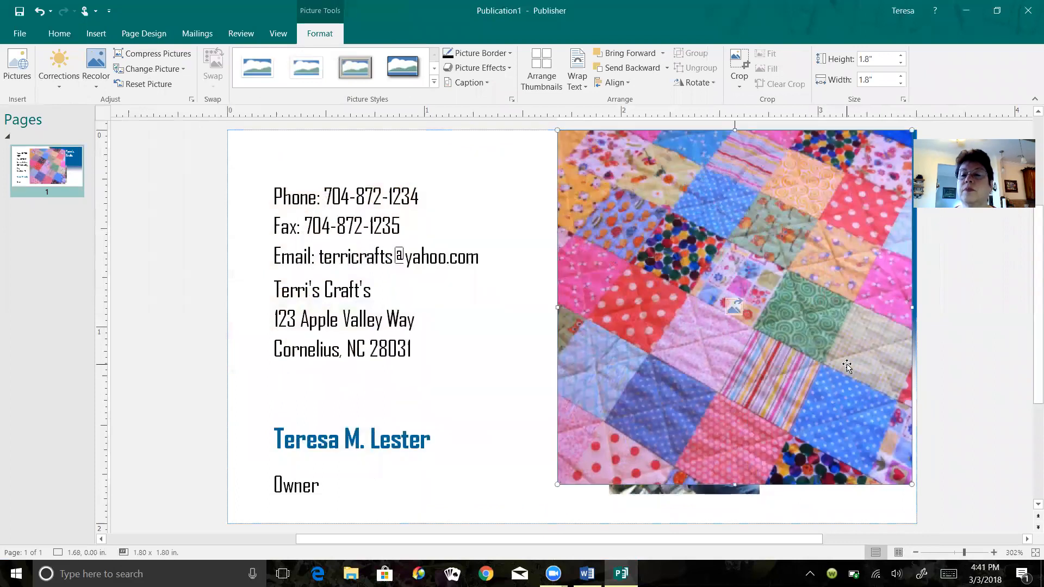
left_click_drag(850, 366, 860, 366)
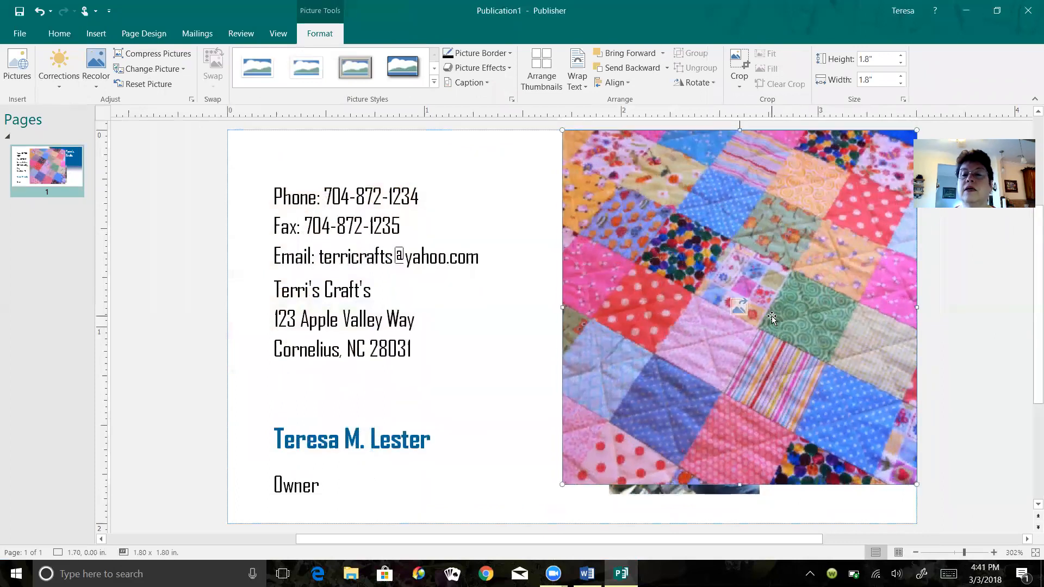
- Apply the quilt picture to the card's background as a fill and delete the original picture object
right_click(770, 312)
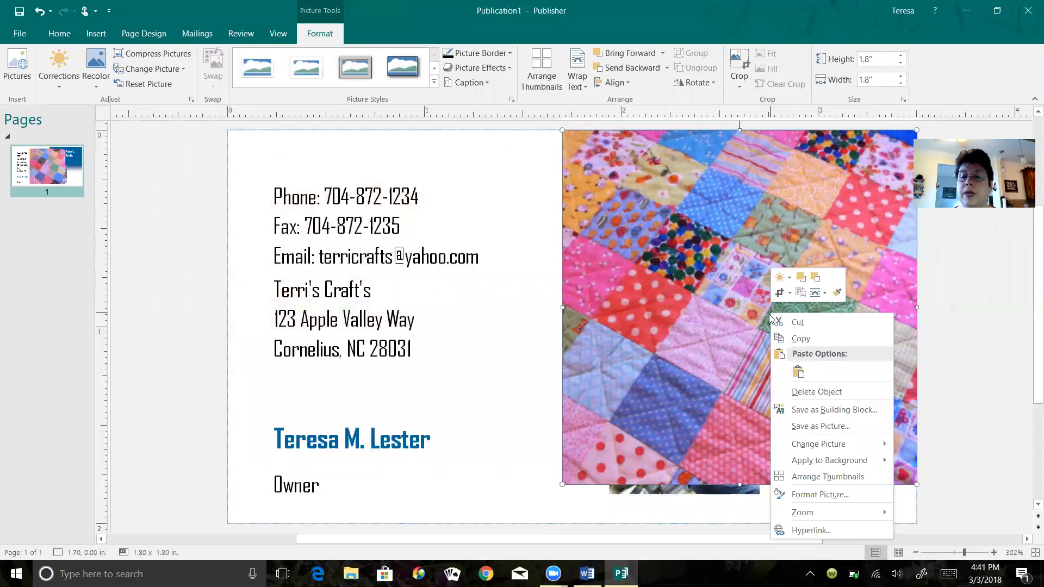
mouse_move(795, 463)
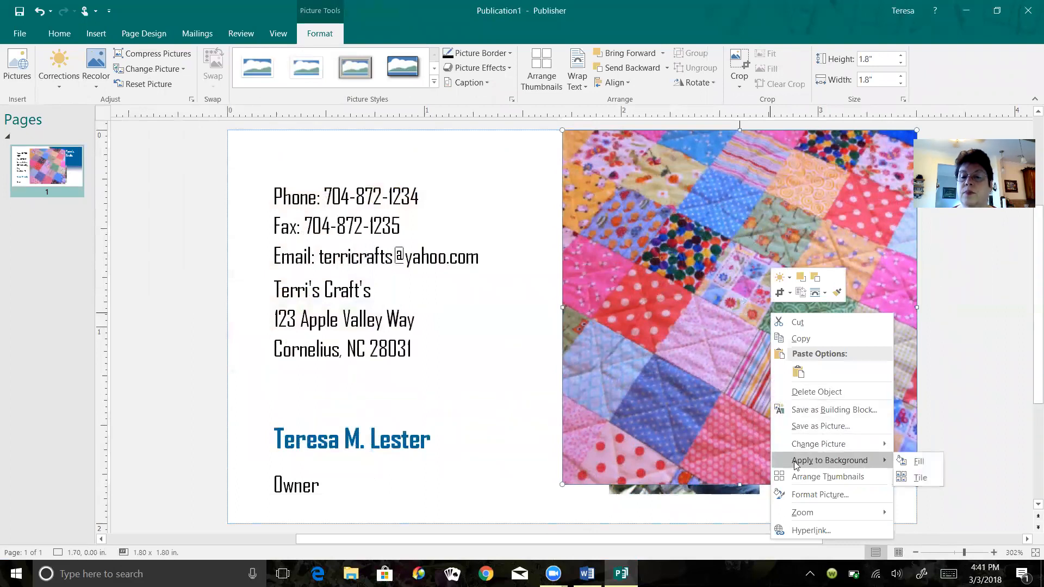
left_click(917, 462)
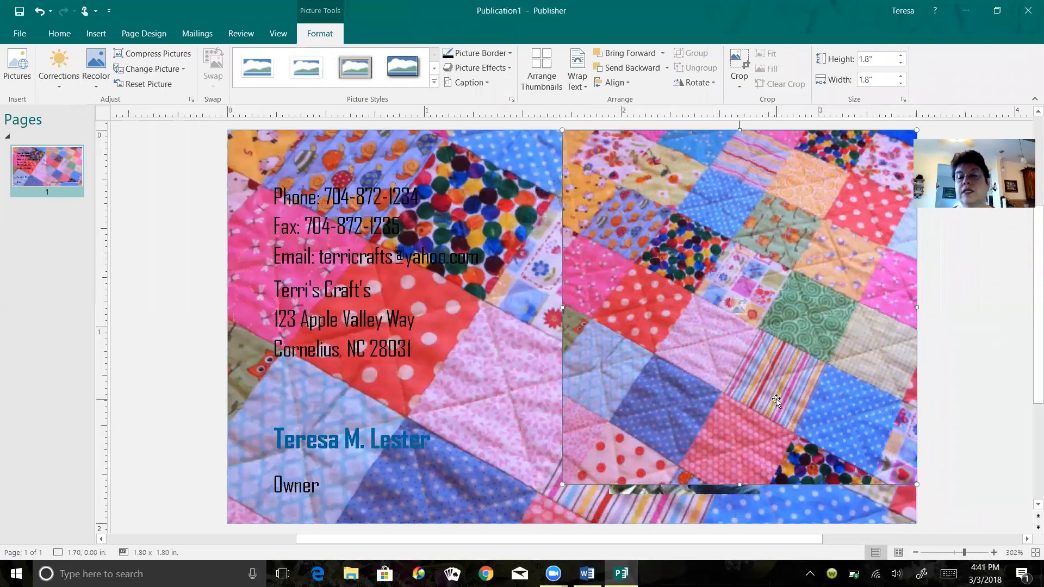
key("Delete")
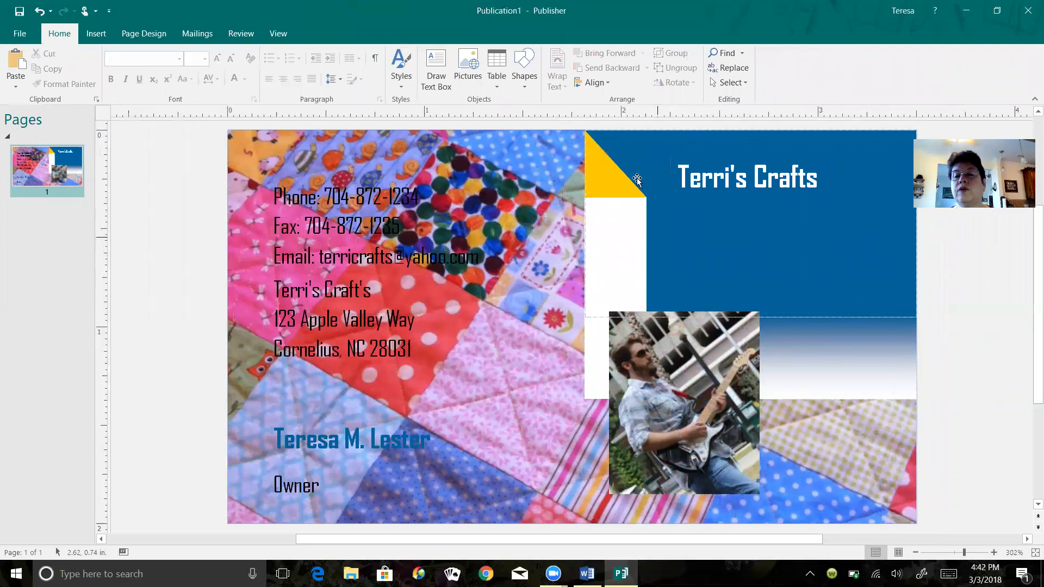
- Delete the template's blue rectangle, white rectangle, yellow triangle and blue gradient shape
left_click(621, 158)
key("Delete")
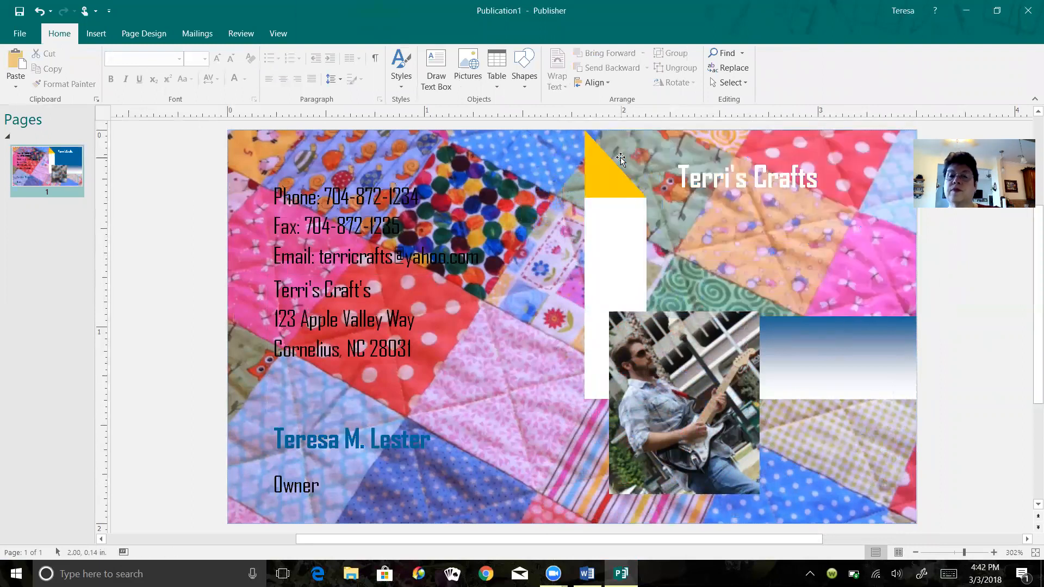
left_click(618, 237)
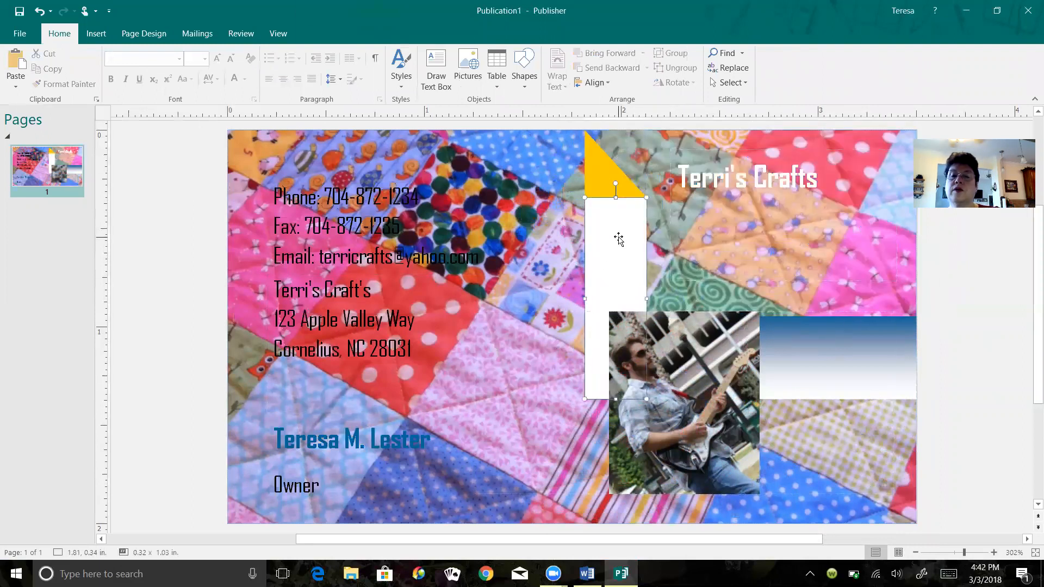
key("Delete")
left_click(608, 183)
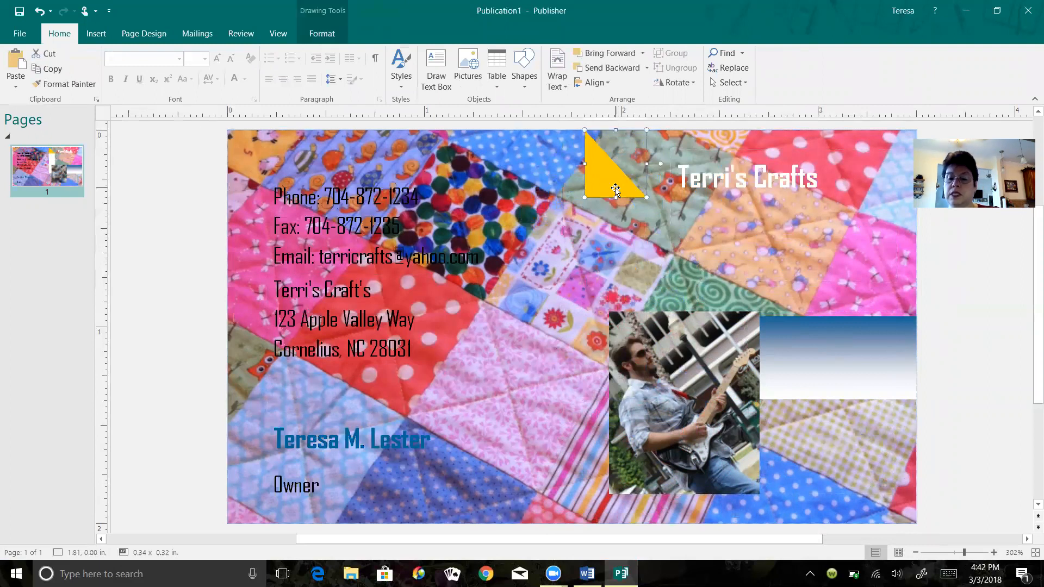
key("Delete")
left_click(836, 341)
key("Delete")
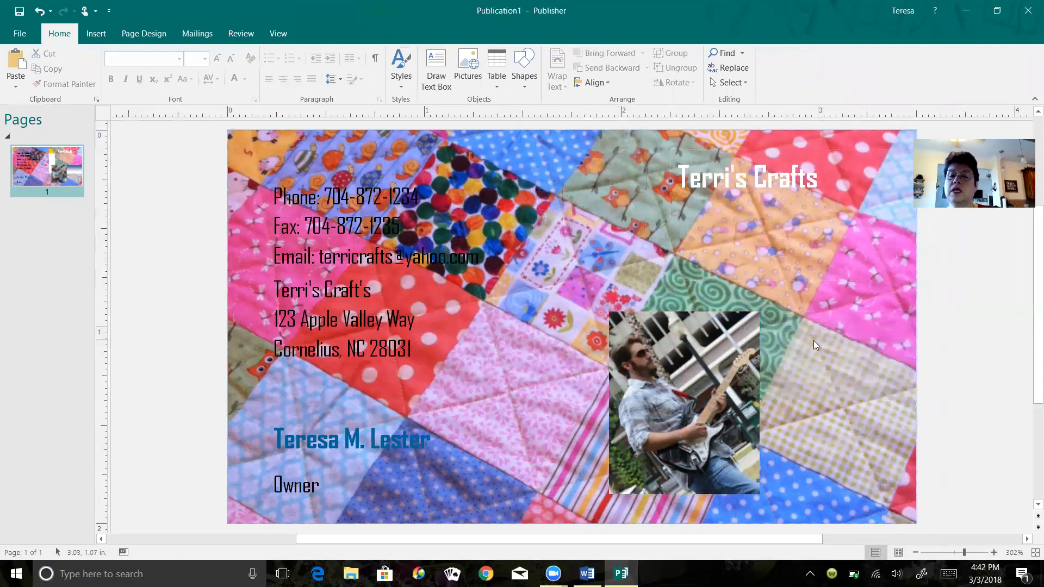
- Move the guitar player logo up and rightward so its frame starts at about 1.89, 0.80 inches
left_click_drag(837, 341, 856, 315)
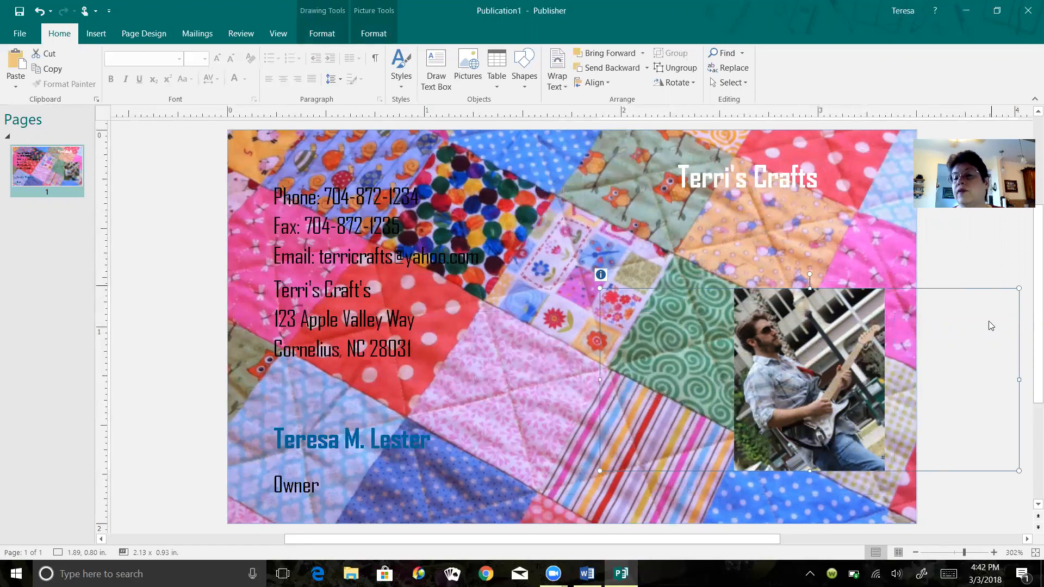
left_click(961, 295)
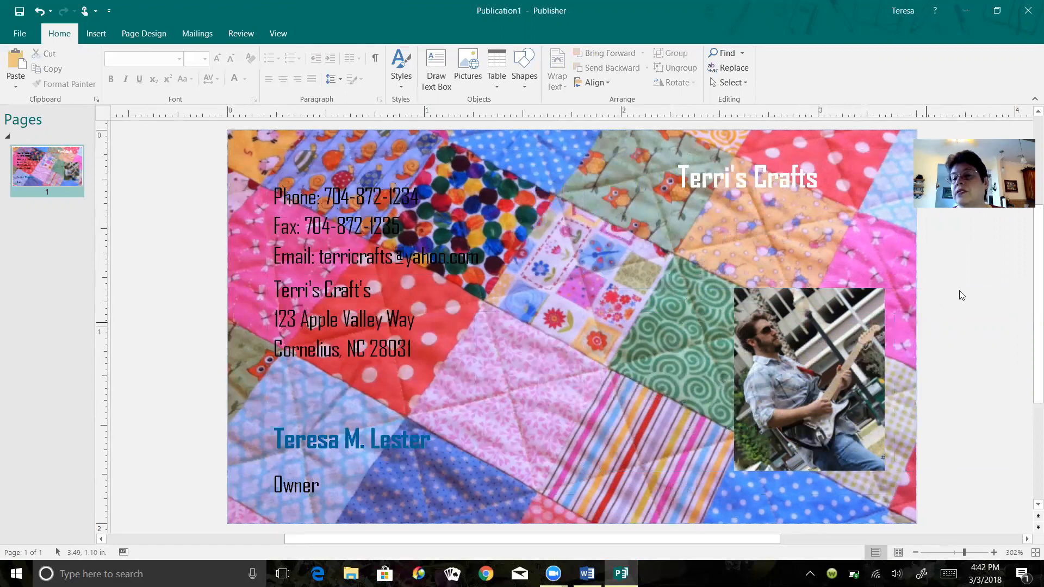
left_click(843, 380)
- Make the phone, fax and email lines bold and set their font color to white
left_click(401, 225)
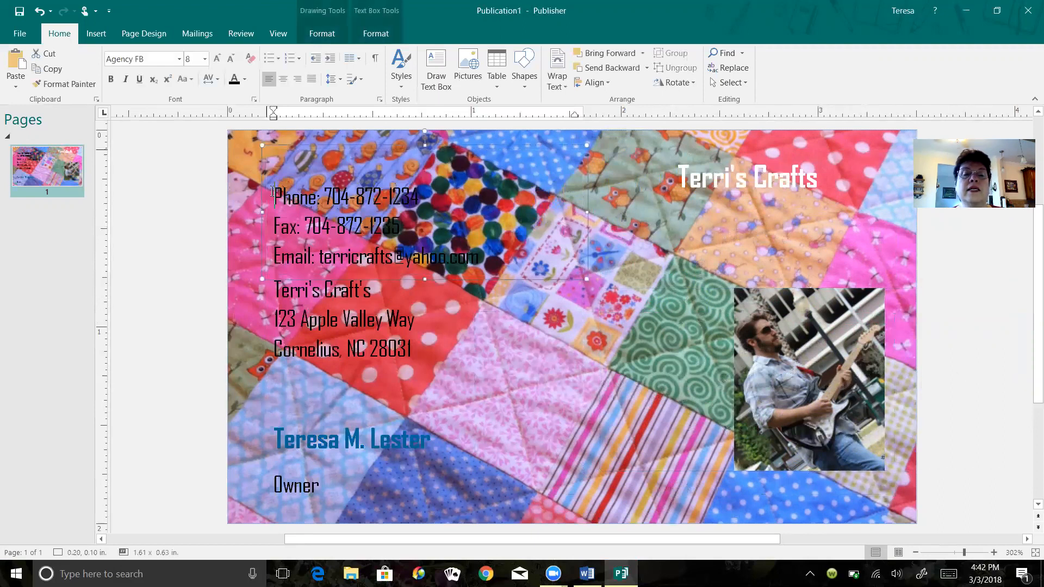
left_click_drag(278, 191, 479, 256)
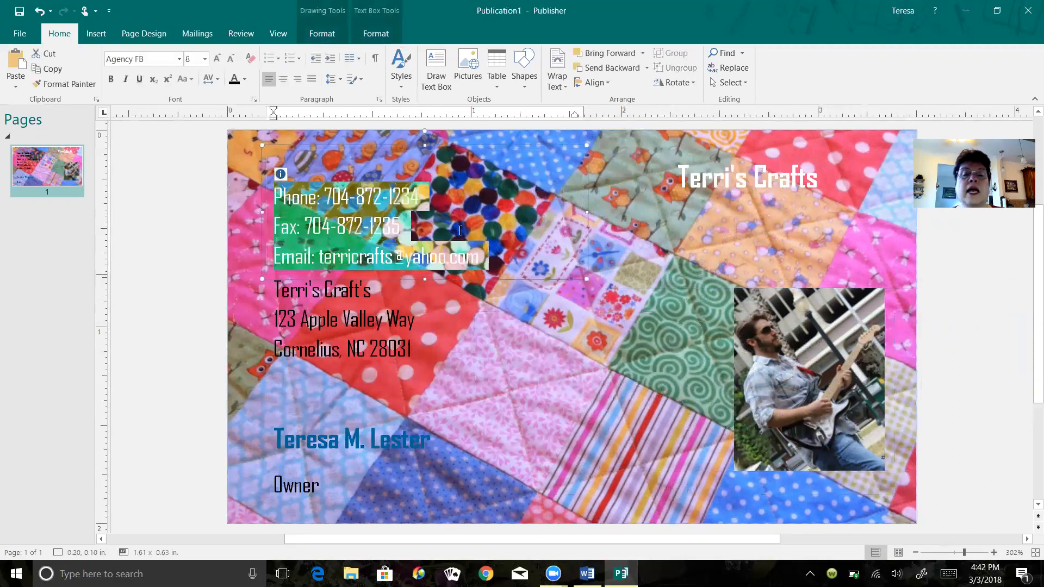
left_click(110, 78)
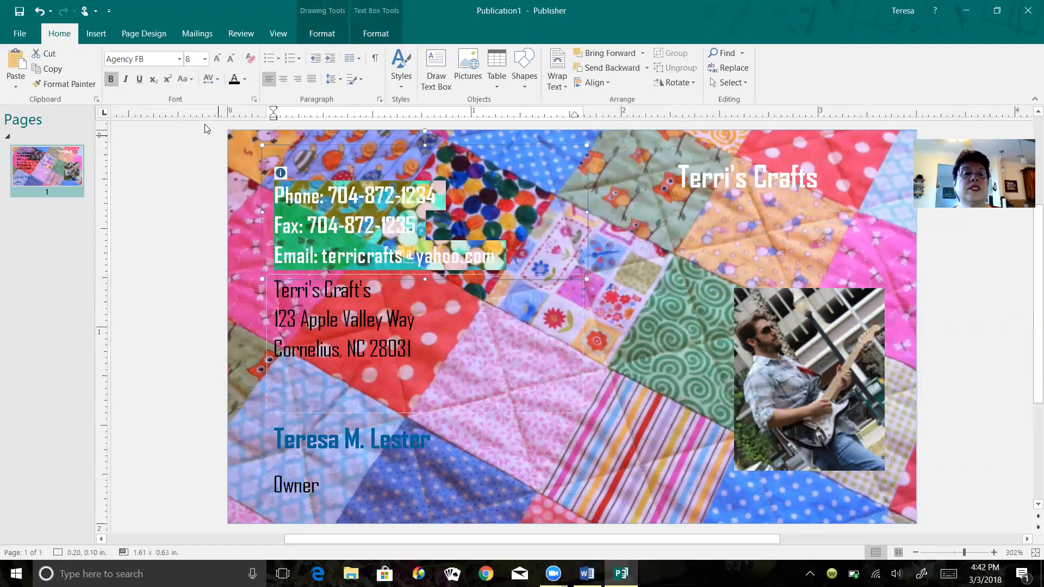
left_click(245, 80)
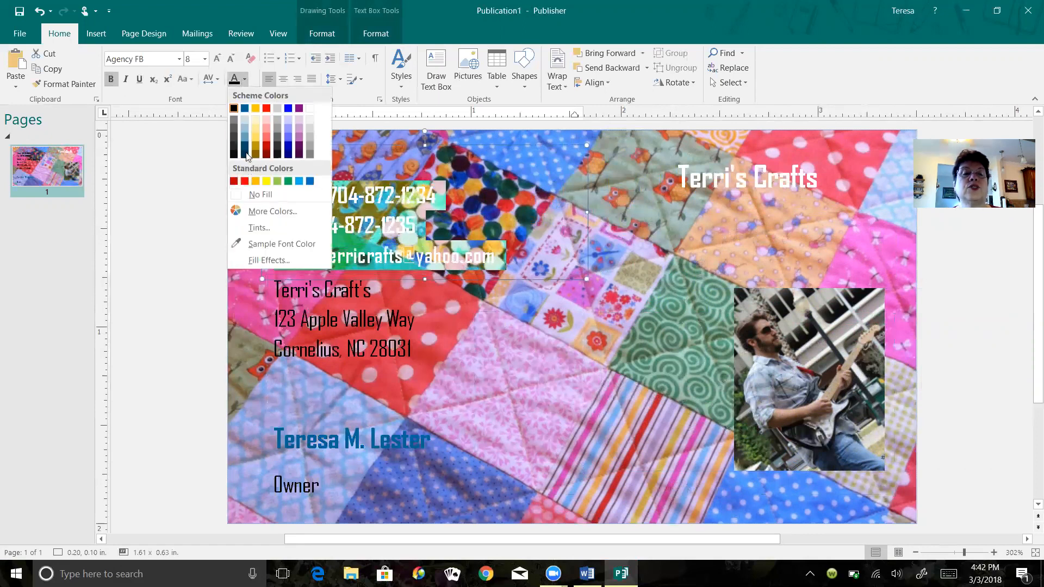
left_click(310, 110)
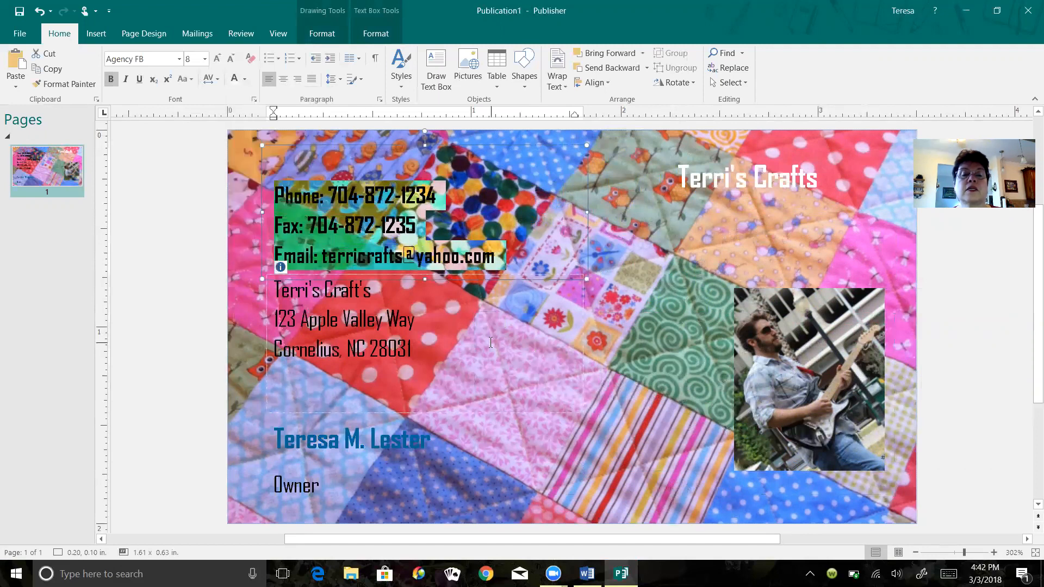
- Apply the white font color to the address block, the owner's name and the job title
left_click(492, 343)
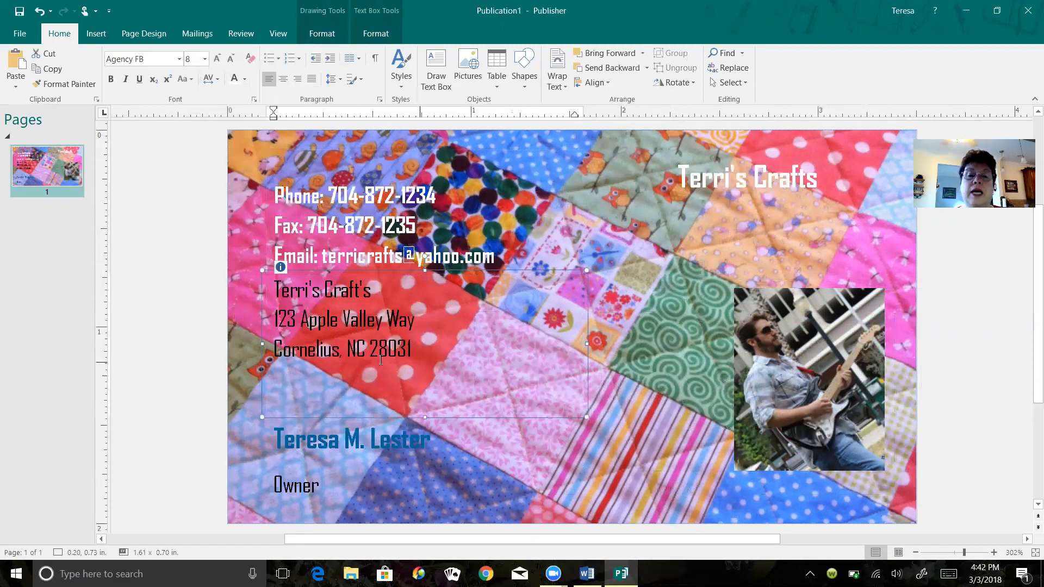
left_click_drag(276, 283, 435, 335)
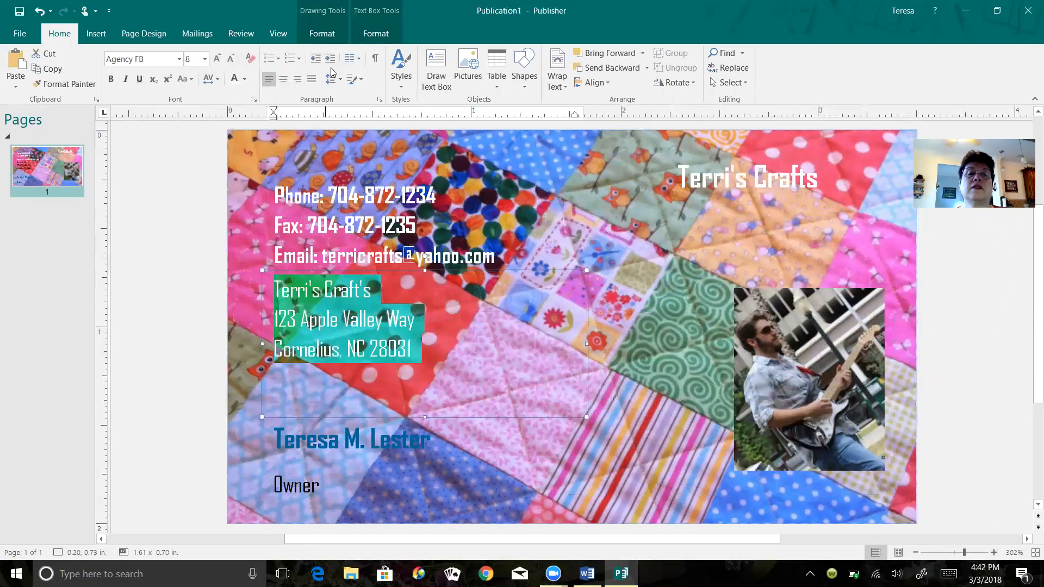
left_click(234, 78)
left_click(344, 439)
left_click_drag(271, 431, 459, 420)
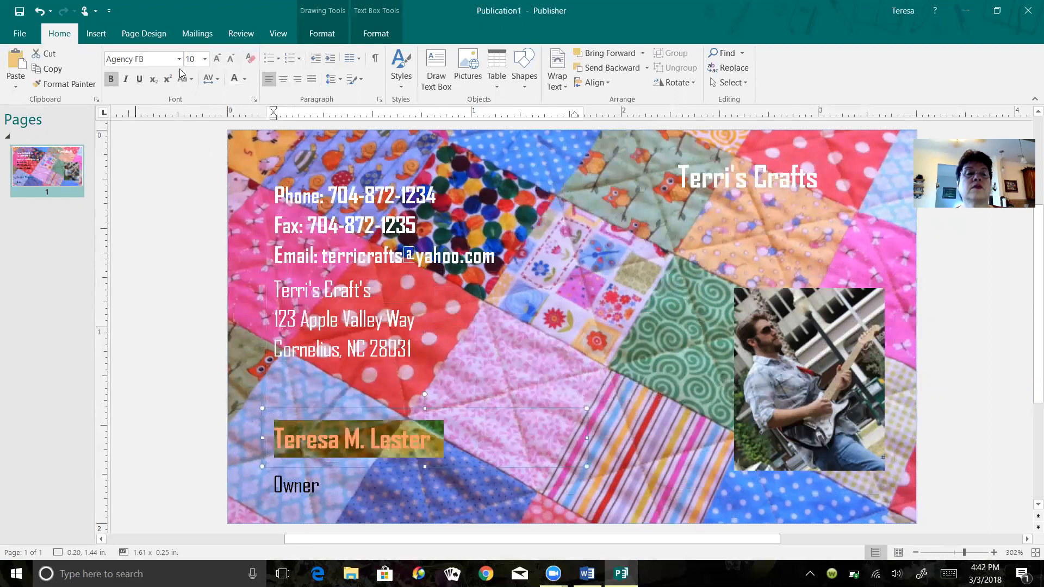
left_click(235, 78)
left_click(283, 479)
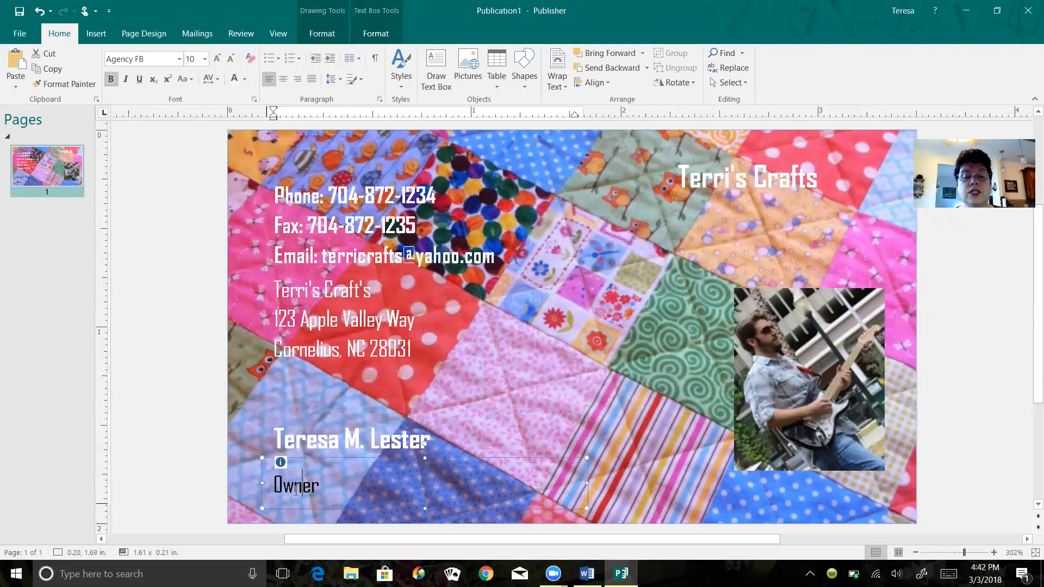
left_click_drag(273, 484, 332, 492)
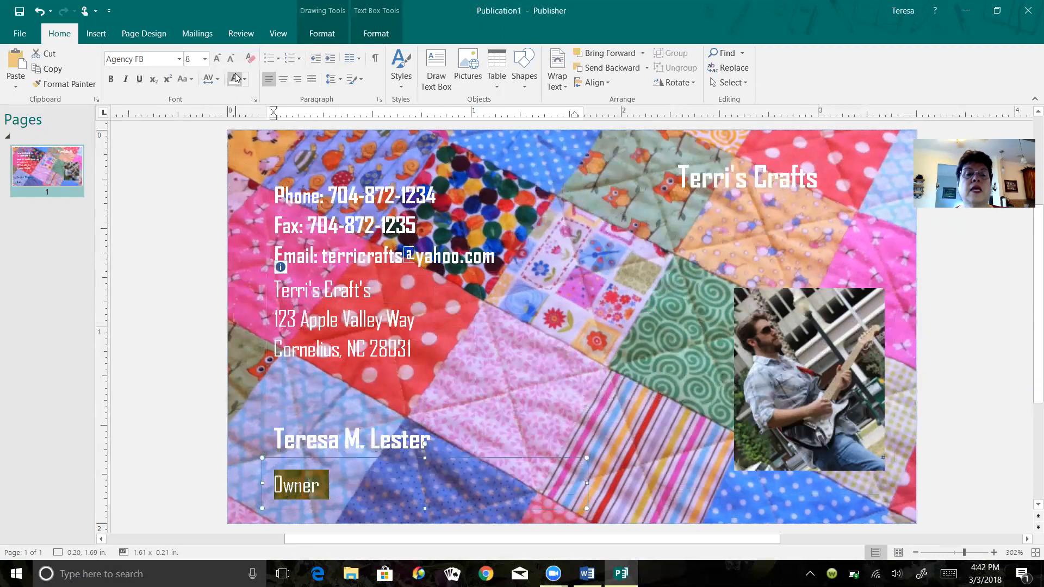
left_click(657, 321)
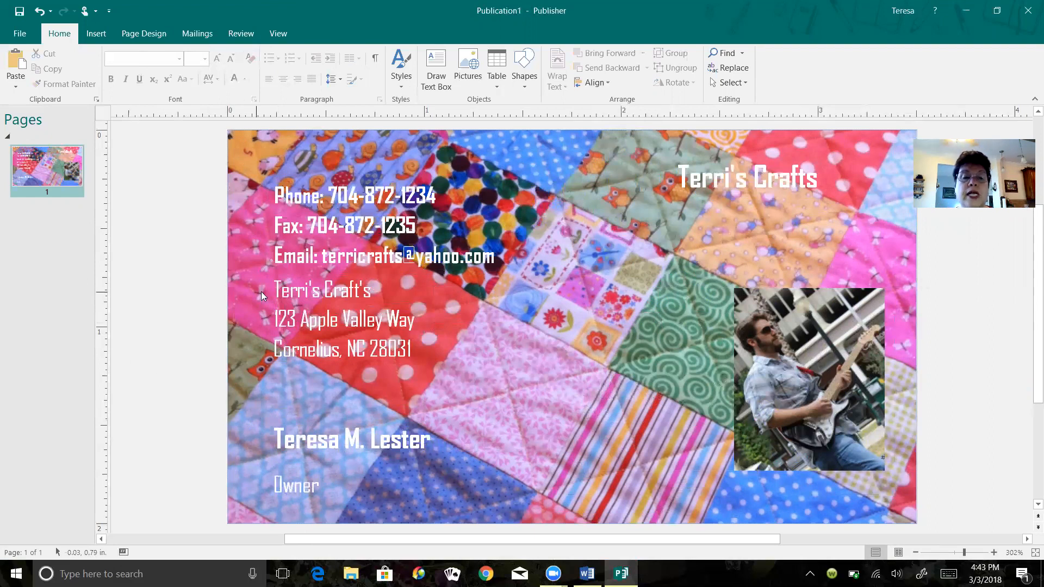
- Set the business name and address block to Bernard MT Condensed at 14 pt
left_click_drag(274, 288, 431, 353)
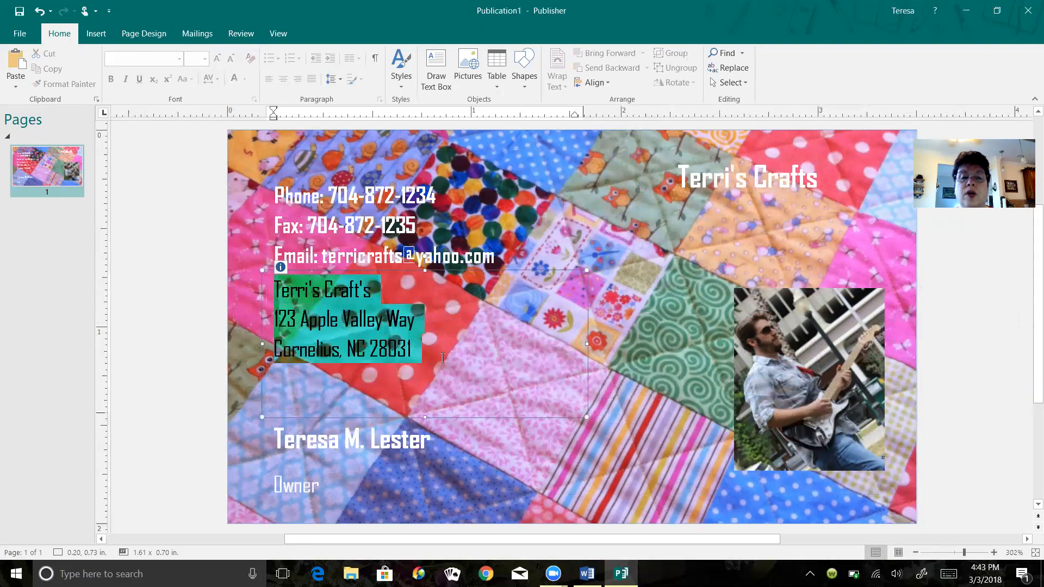
left_click(180, 59)
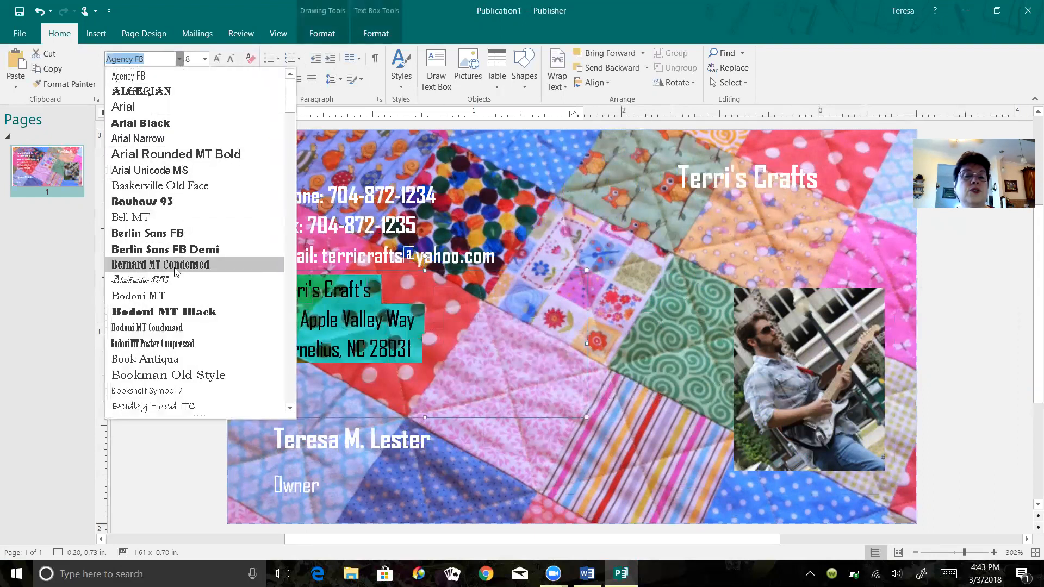
left_click(177, 265)
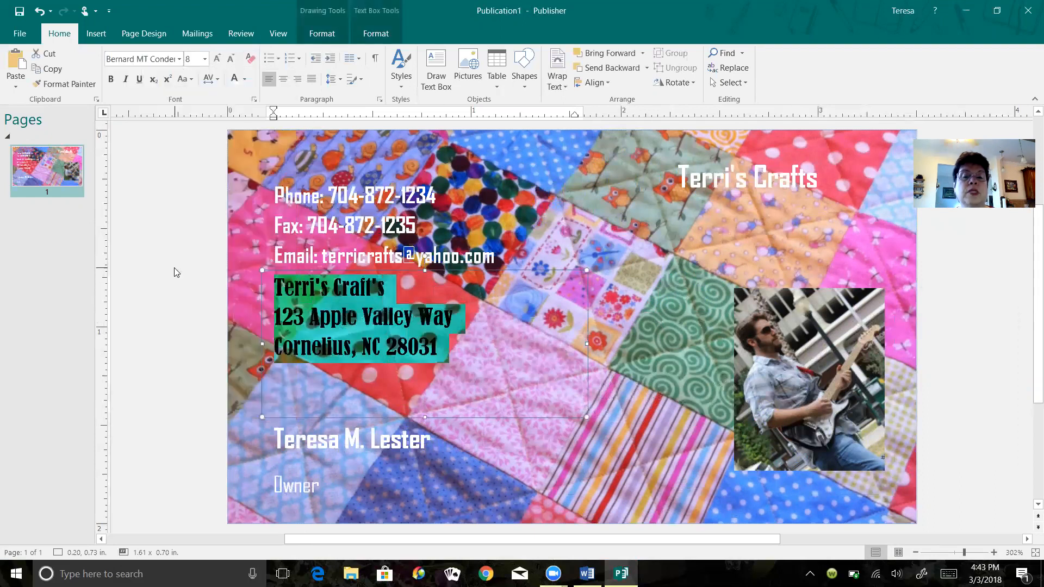
left_click(204, 58)
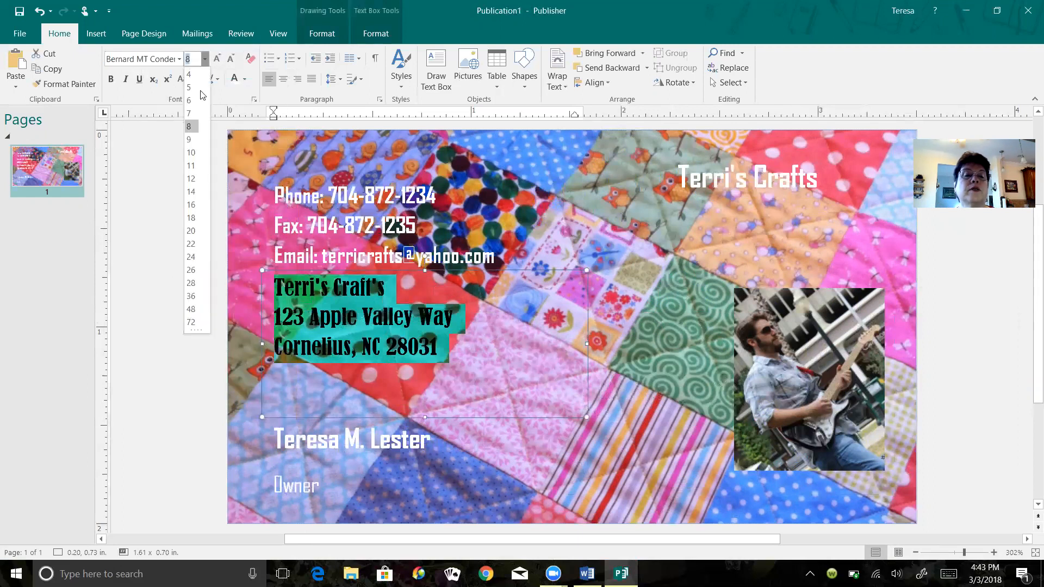
left_click(191, 192)
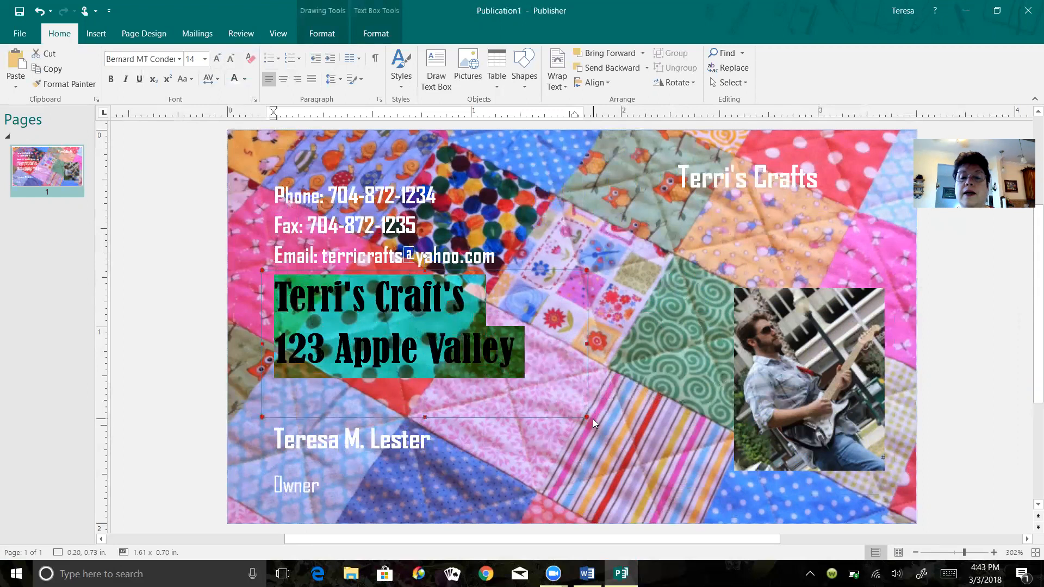
- Enlarge the address text box to about 1.83 by 0.96 inches and set its text to 12 pt
left_click_drag(583, 417, 631, 467)
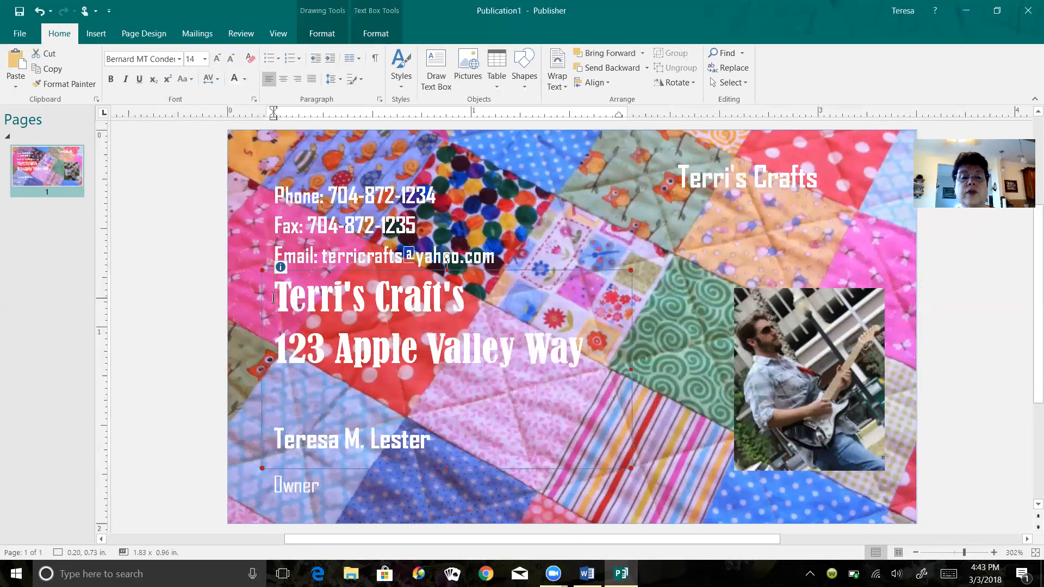
left_click_drag(275, 290, 278, 403)
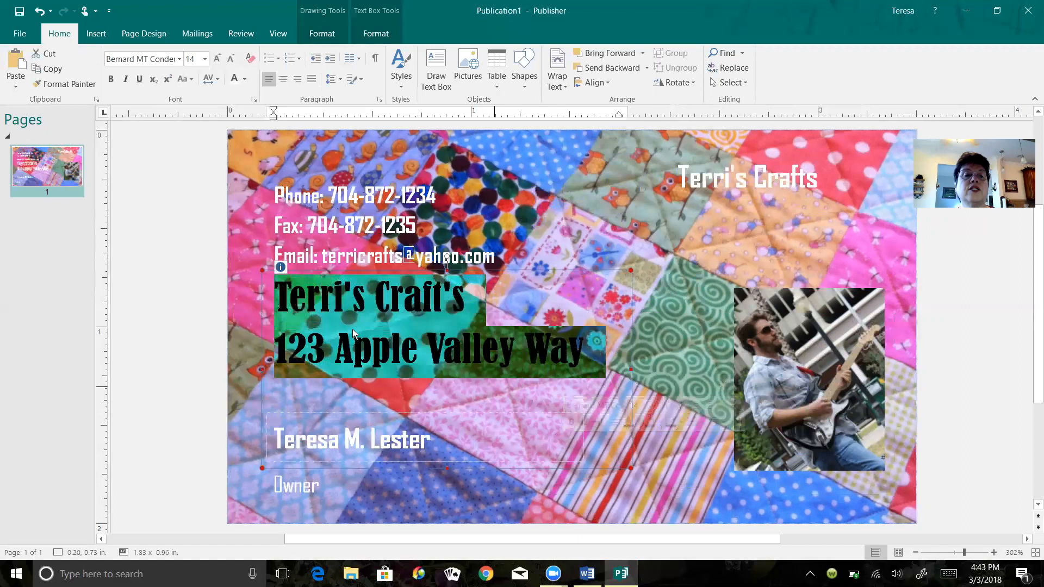
left_click(205, 60)
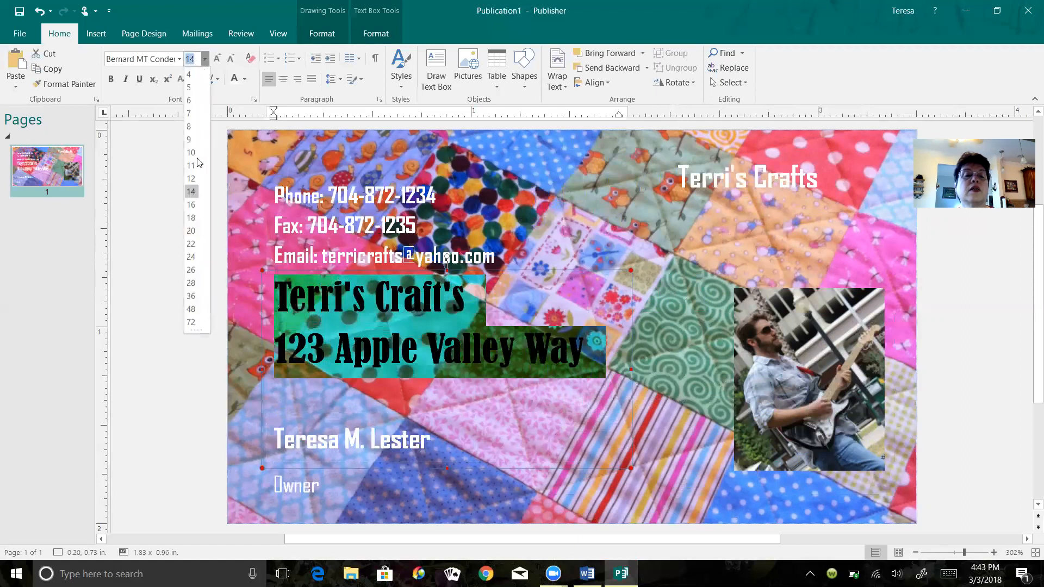
left_click(191, 178)
key("Escape")
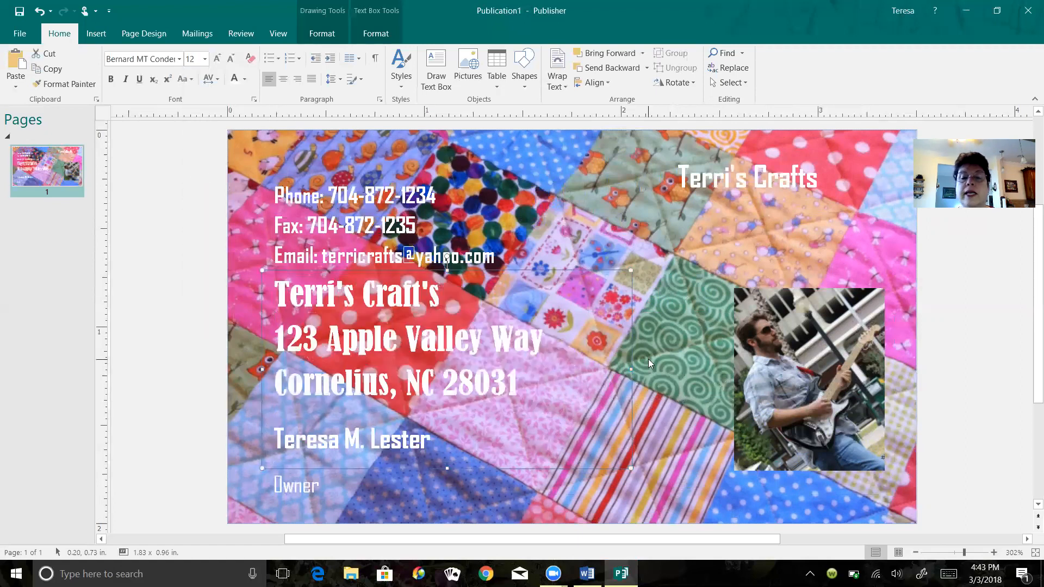
left_click(648, 359)
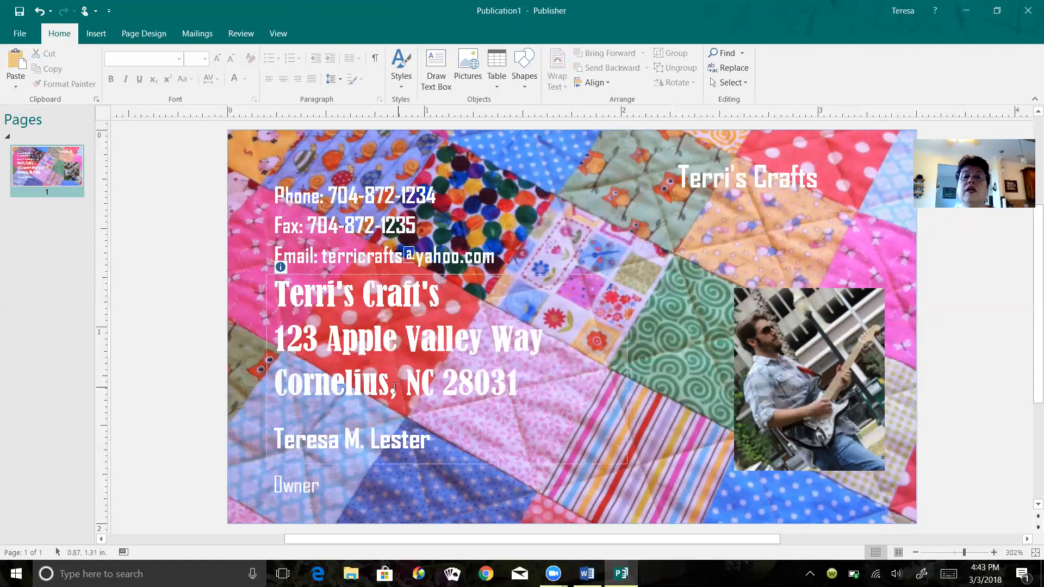
- Apply a WordArt style with white fill and blue outline to the whole address block
left_click(327, 383)
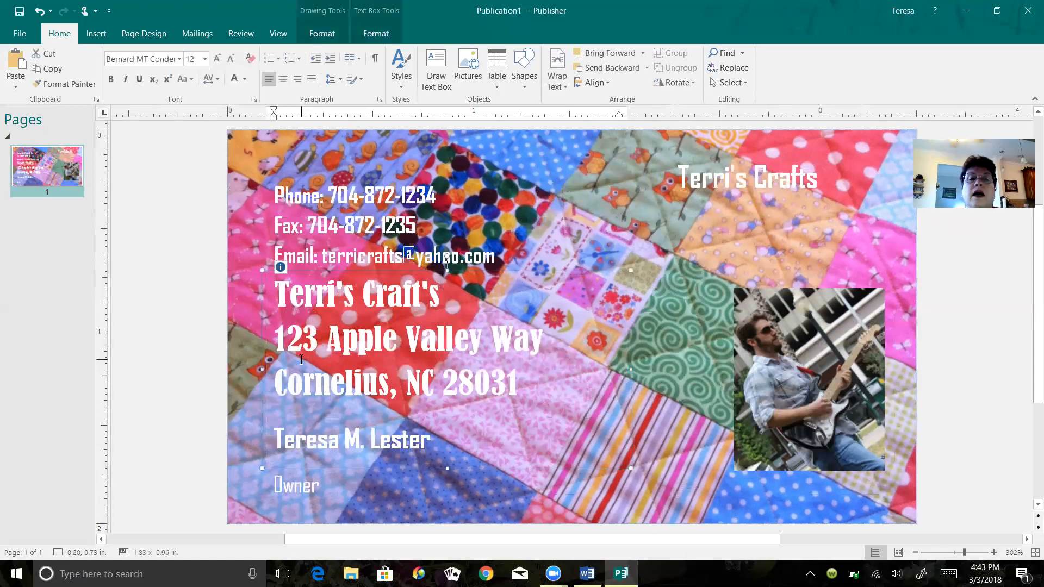
left_click_drag(274, 293, 519, 383)
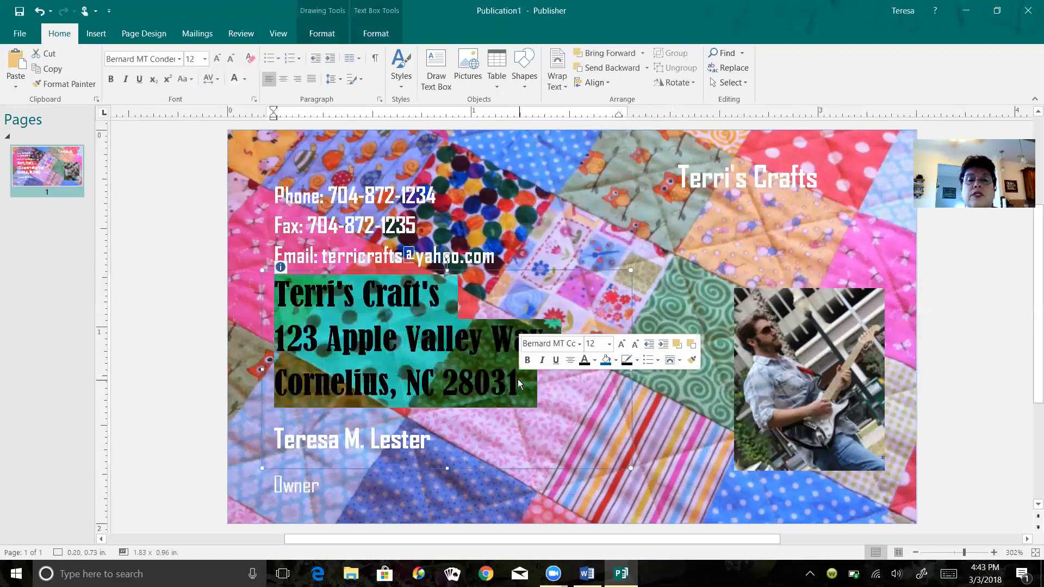
left_click(376, 34)
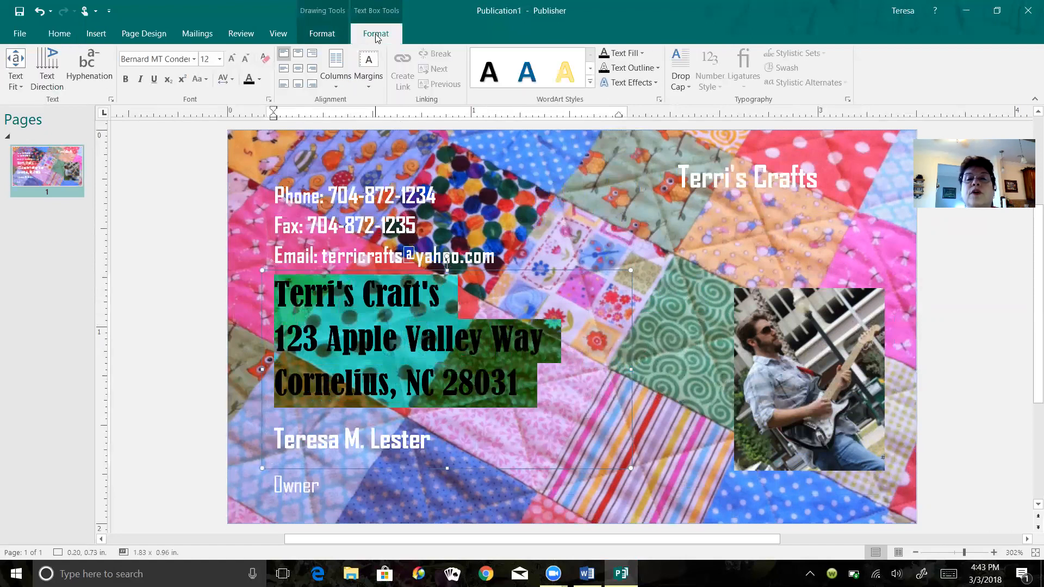
left_click(589, 82)
left_click(603, 107)
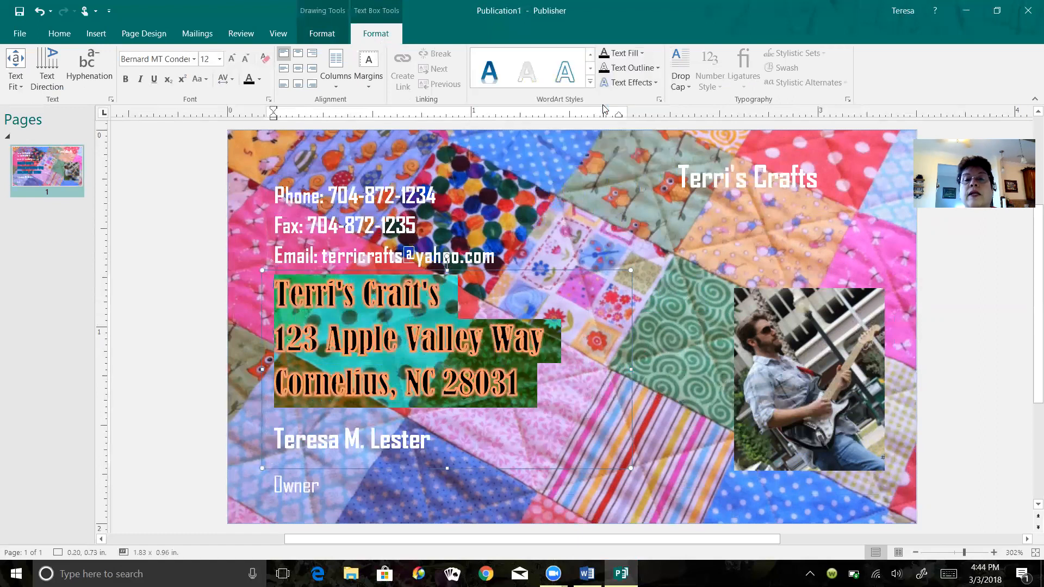
- Try the gray outlined WordArt style on the whole address block
left_click(645, 227)
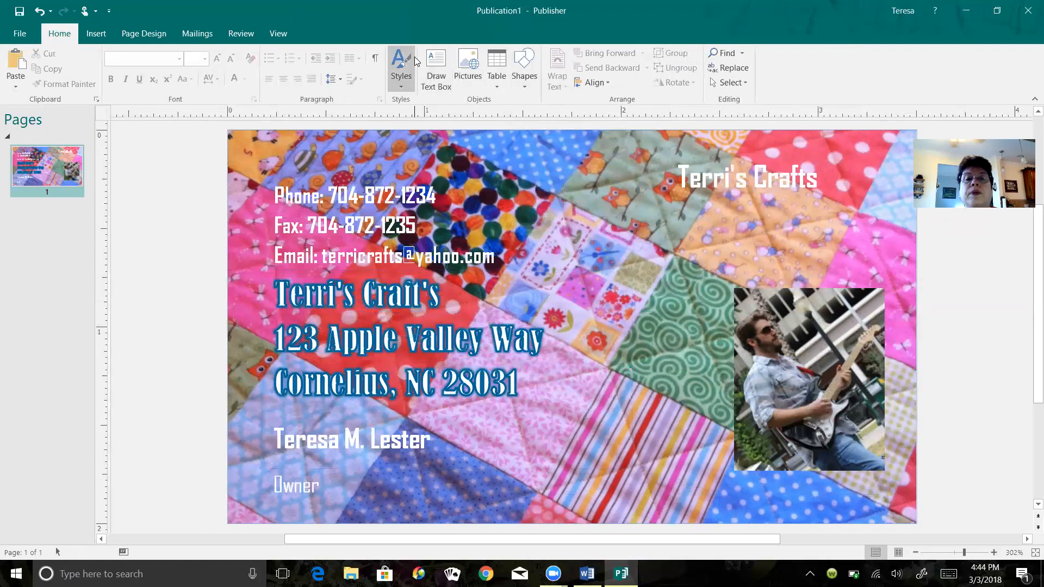
left_click(405, 340)
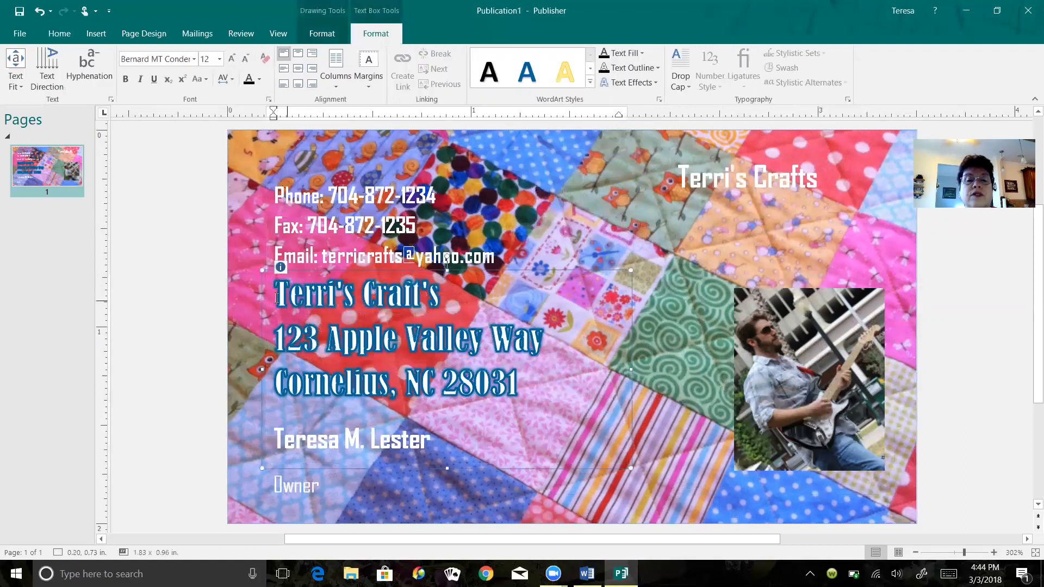
left_click_drag(274, 290, 520, 387)
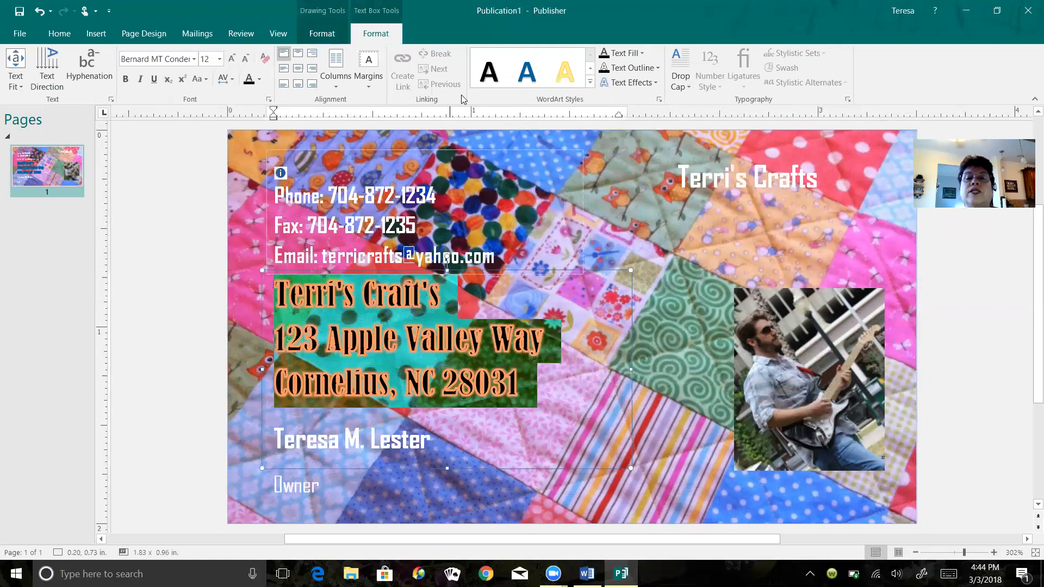
left_click(590, 83)
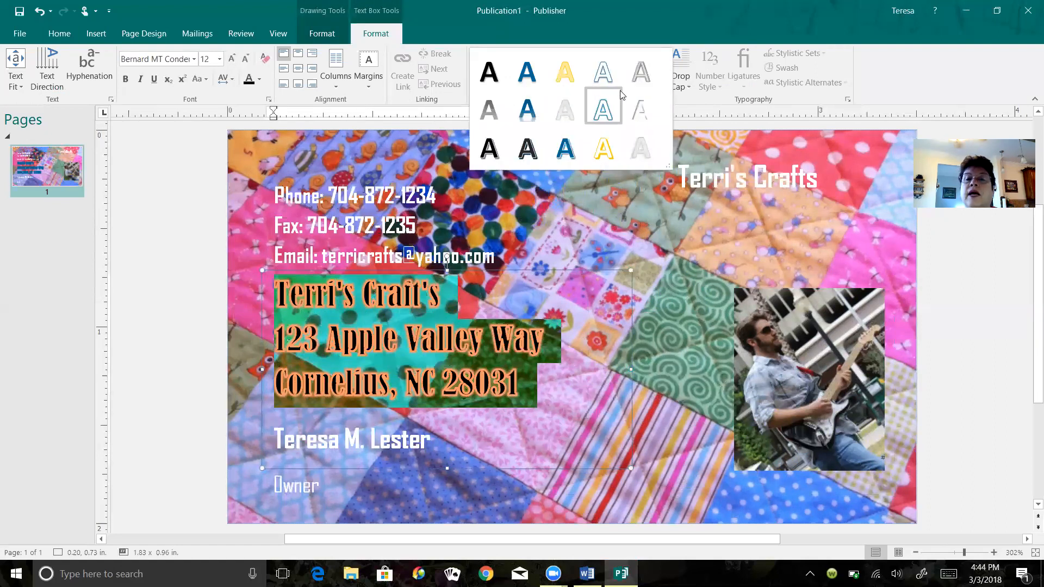
left_click(644, 72)
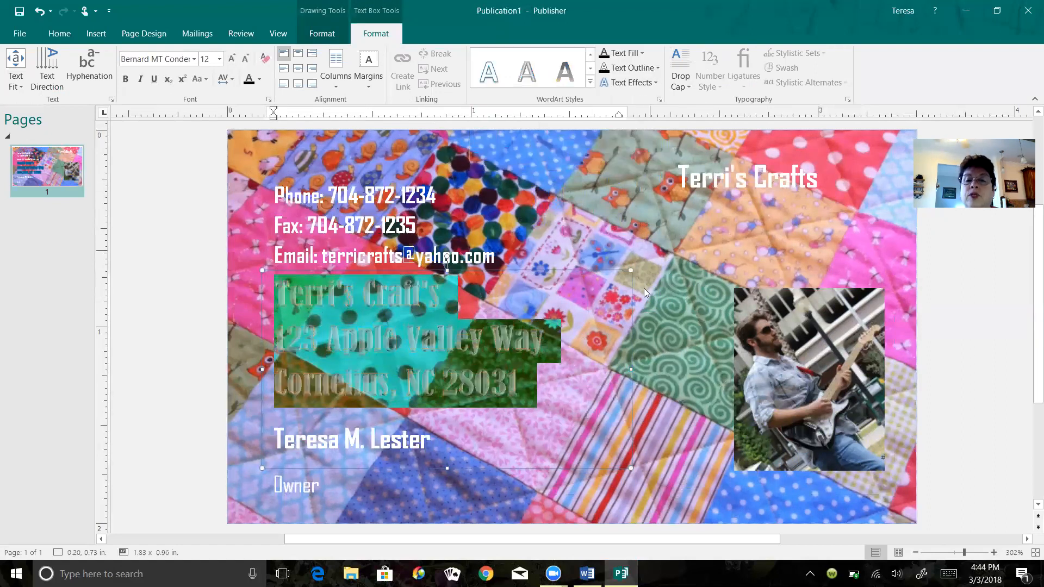
left_click(644, 322)
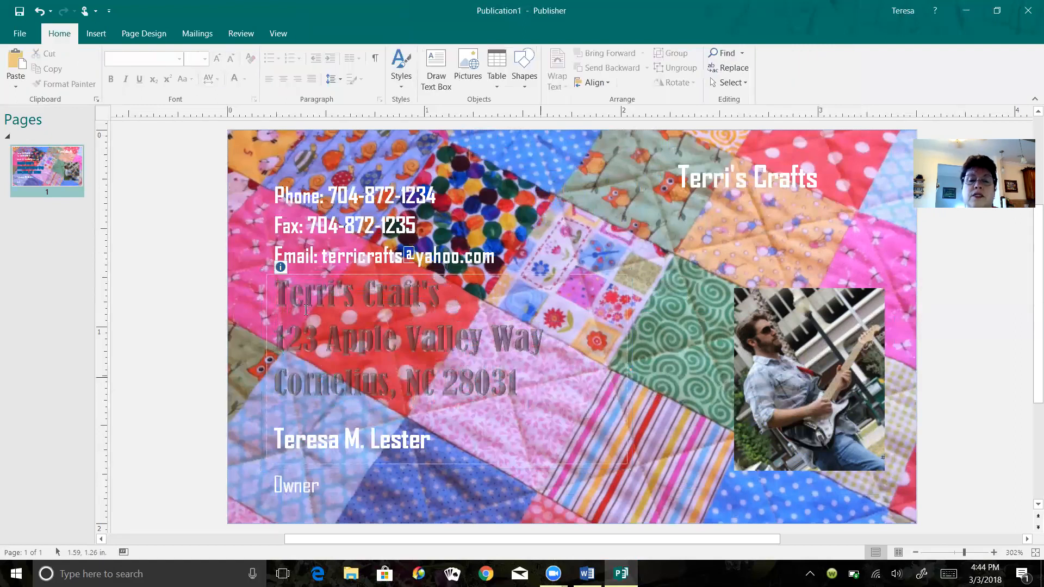
- Apply the first-row WordArt style with white fill and blue outline to the address block
left_click_drag(277, 288, 550, 385)
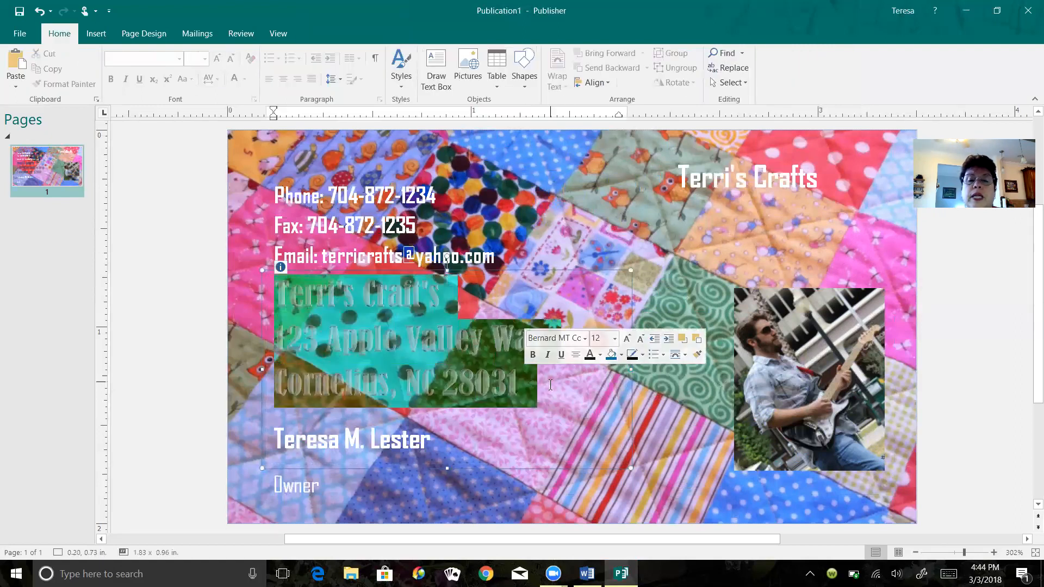
left_click(376, 33)
left_click(587, 86)
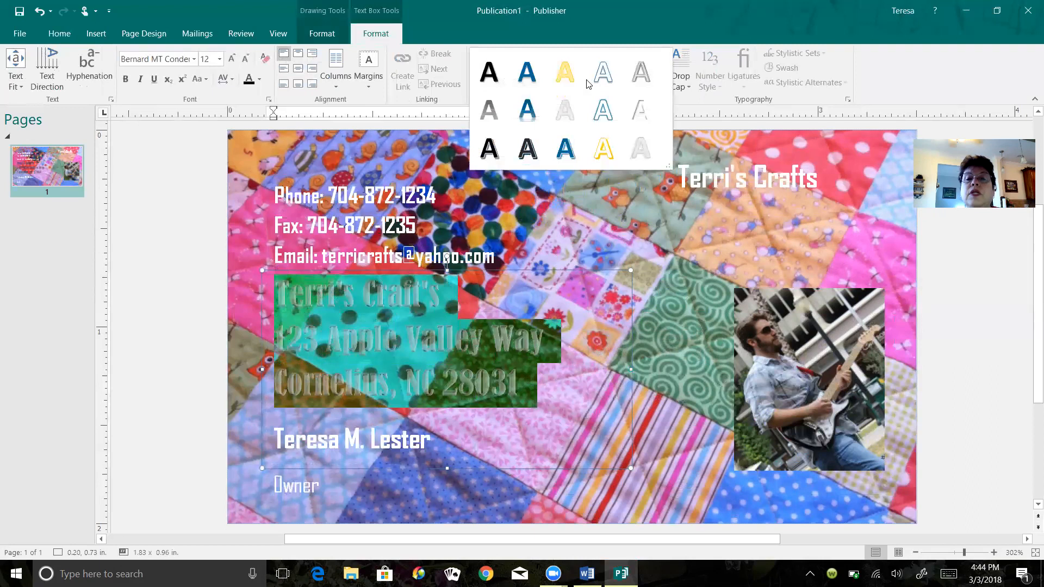
left_click(602, 75)
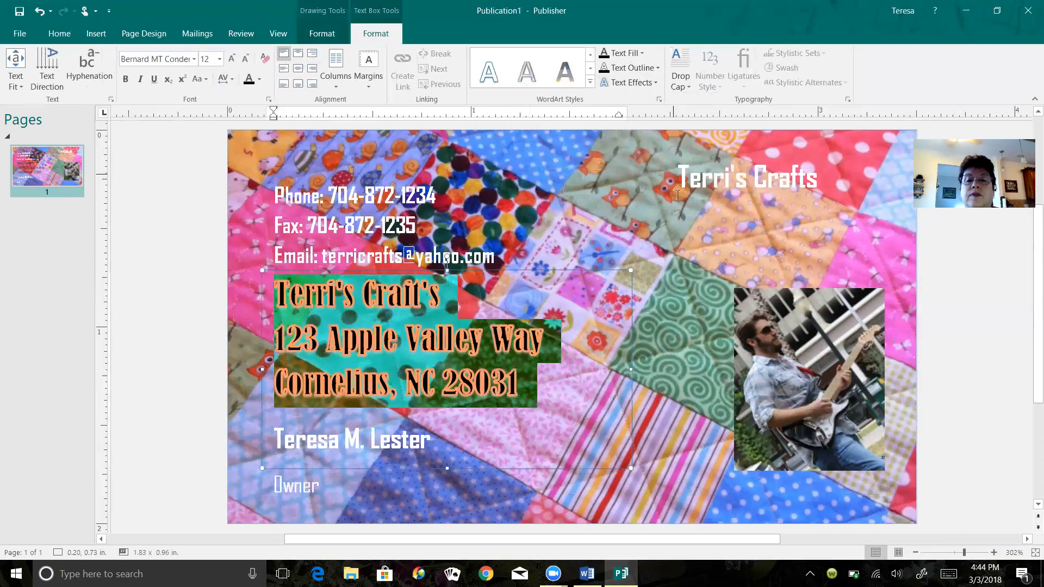
left_click(655, 205)
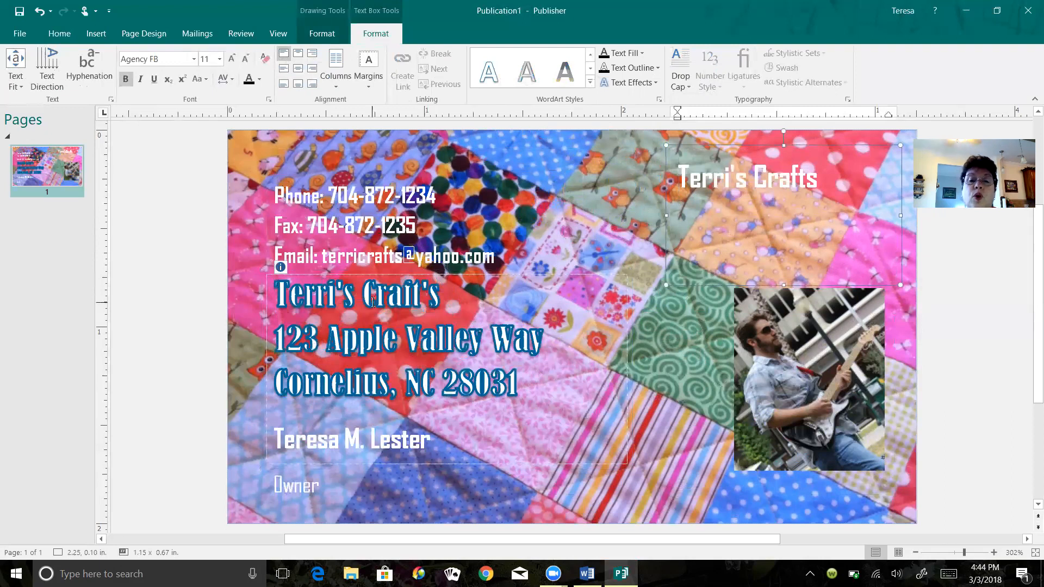
- Switch the address block's text to a gradient fill and move its two middle stops toward the start, the first at 19%
left_click_drag(277, 291, 544, 387)
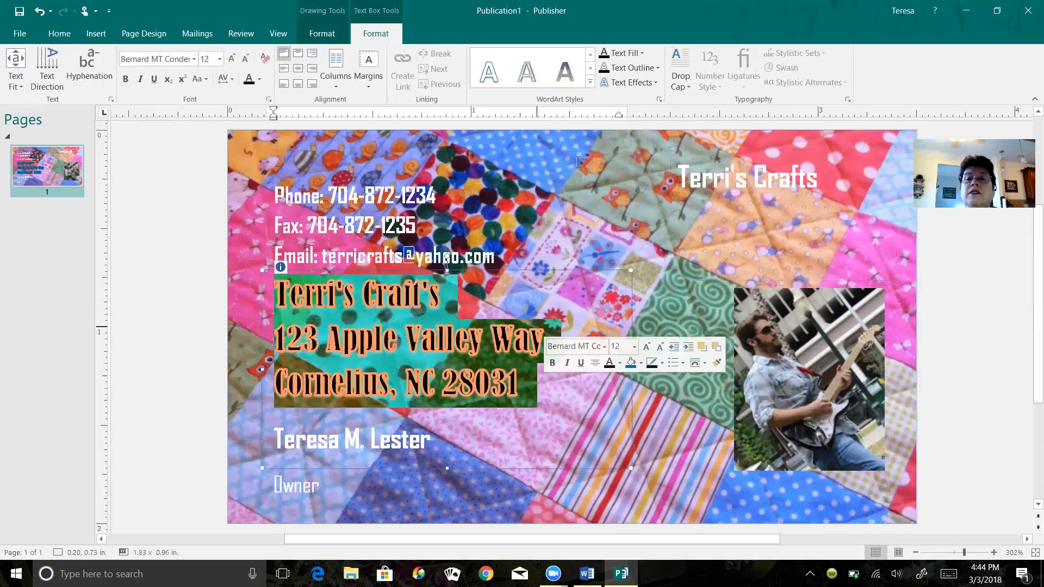
left_click(640, 53)
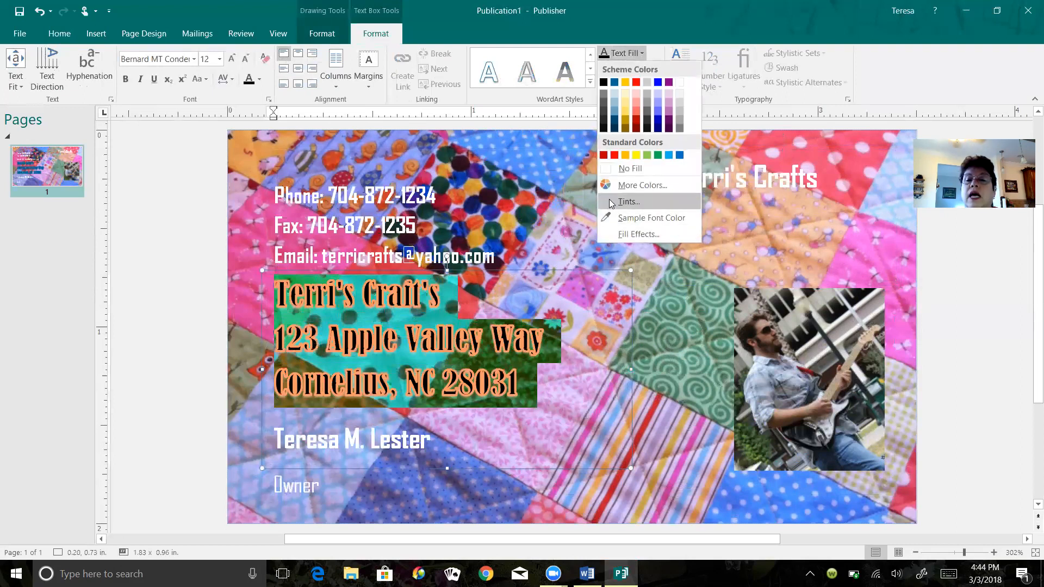
left_click(627, 235)
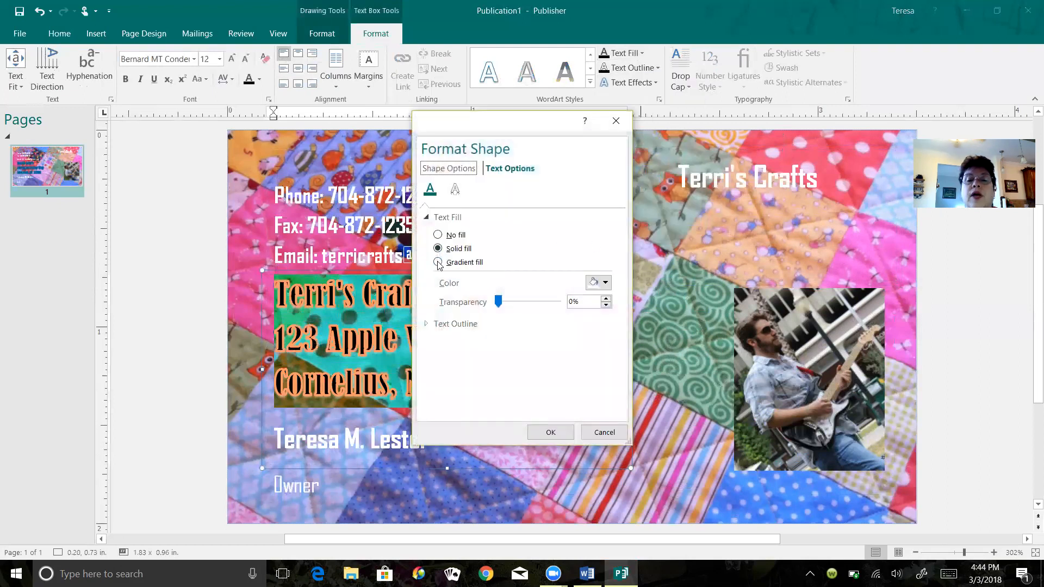
left_click(438, 262)
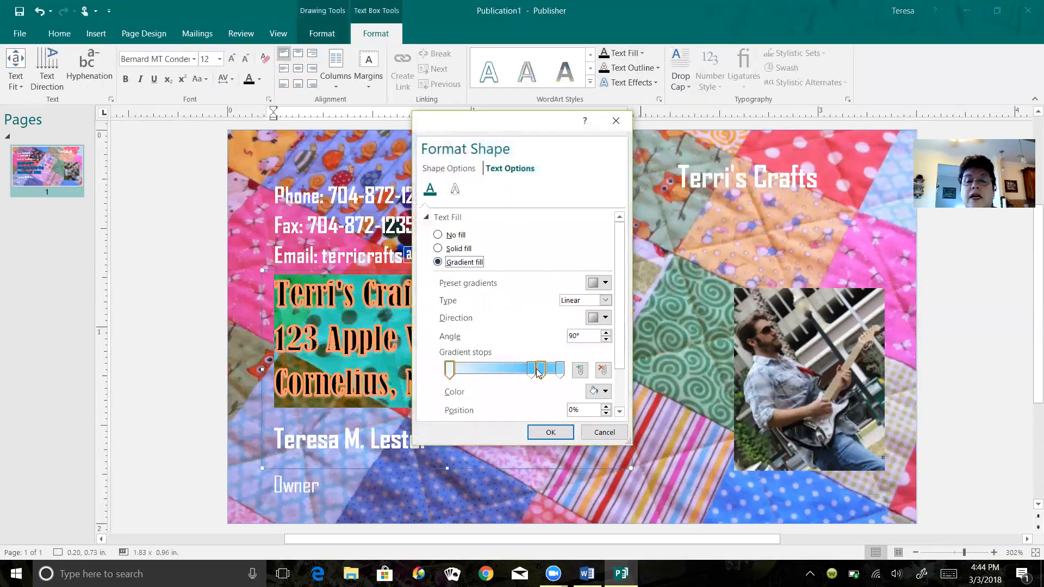
left_click_drag(531, 370, 470, 372)
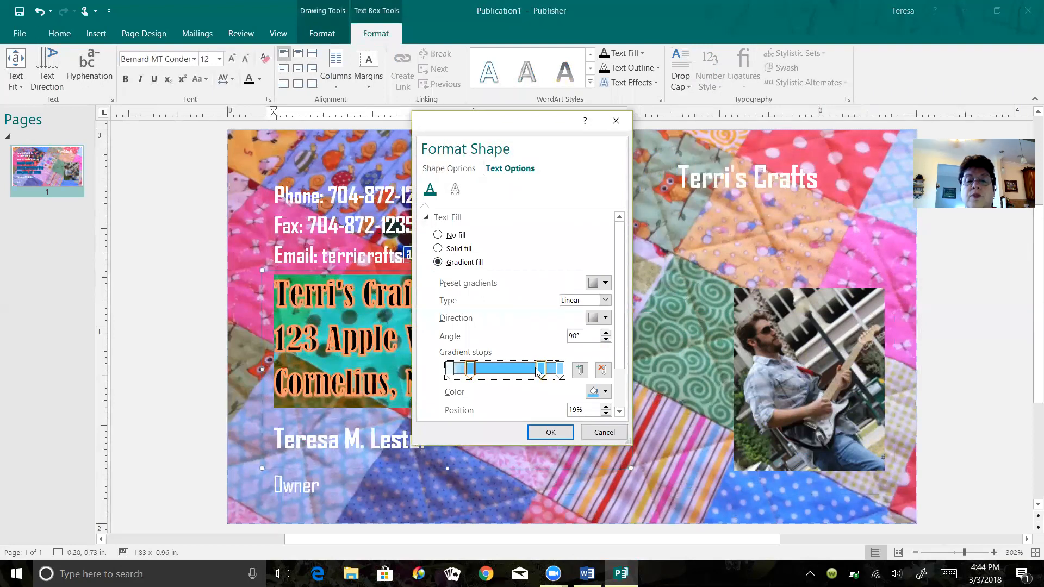
left_click_drag(541, 371, 494, 369)
- Add a light gold gradient stop at 59% and recolor the 19% stop light red
left_click(516, 370)
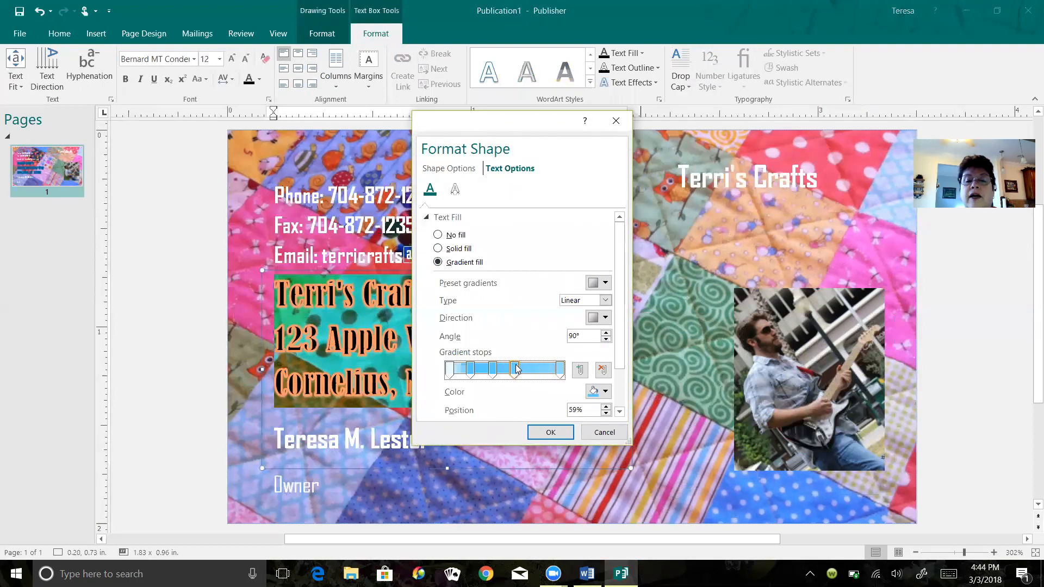
left_click(602, 392)
left_click(611, 442)
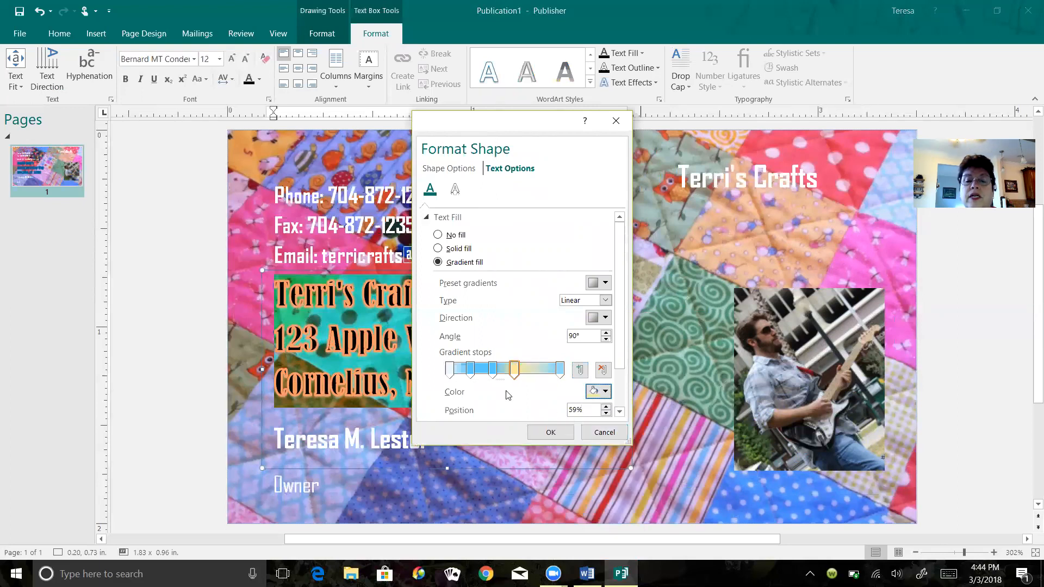
left_click(471, 371)
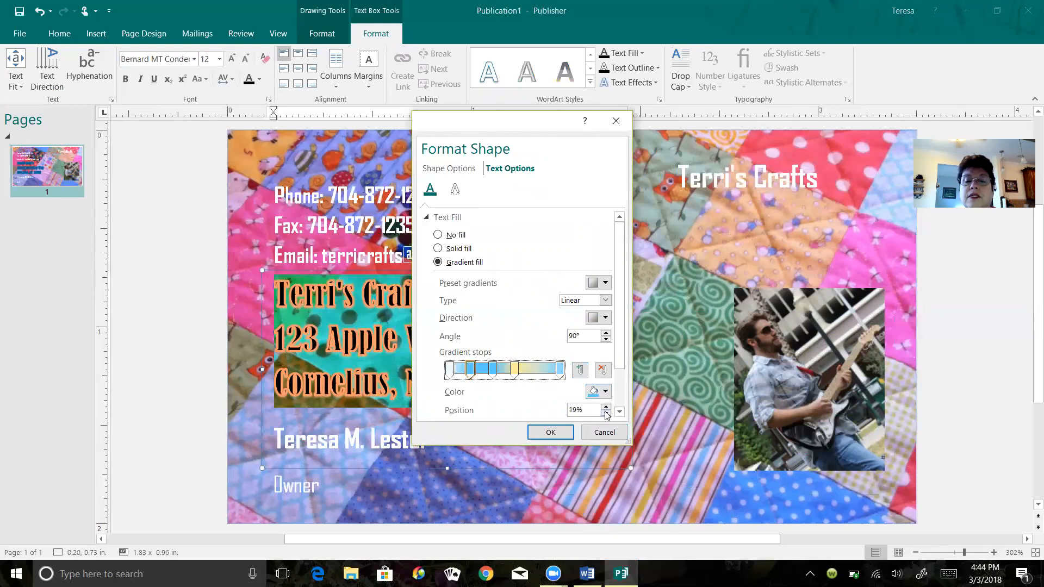
left_click(604, 392)
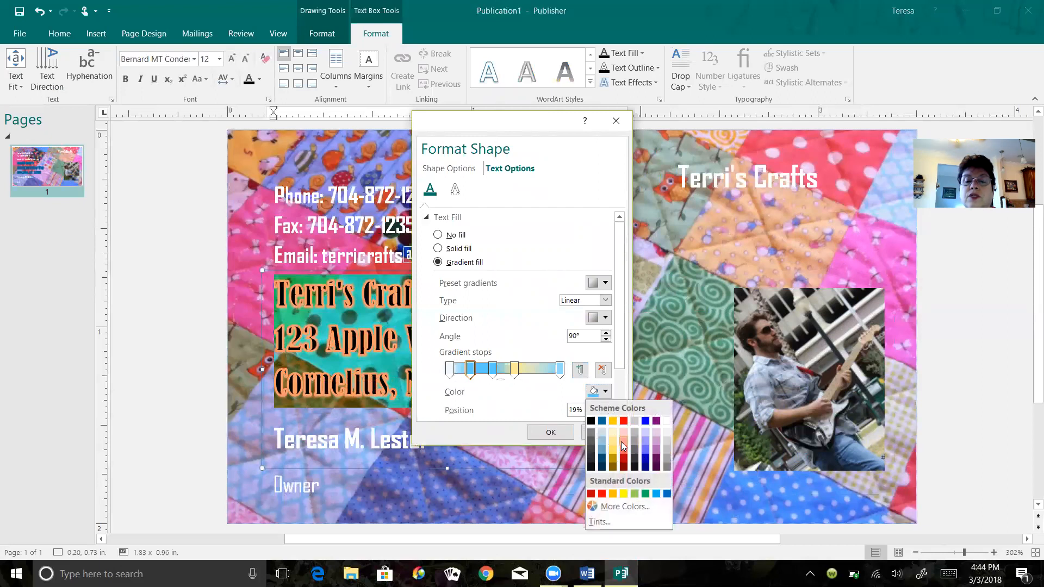
left_click(623, 441)
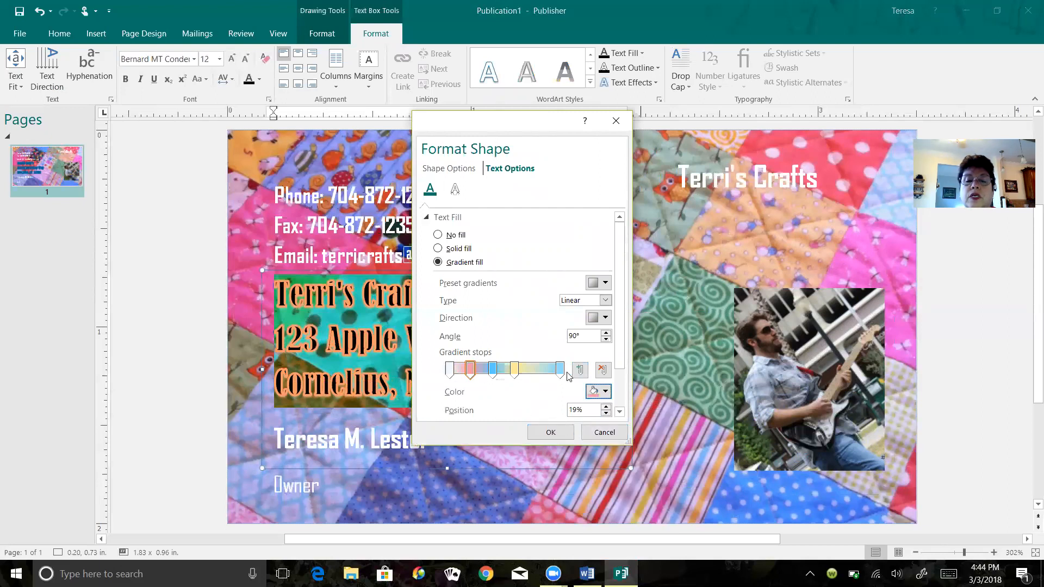
- Add a light magenta gradient stop at 83% and apply the gradient fill to the address block
left_click(543, 371)
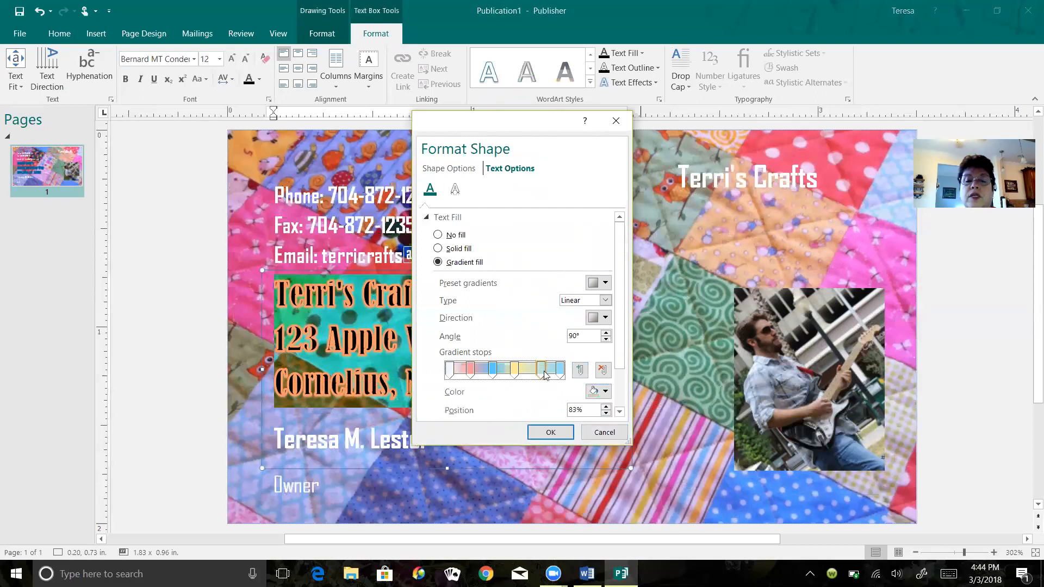
left_click(605, 392)
left_click(655, 443)
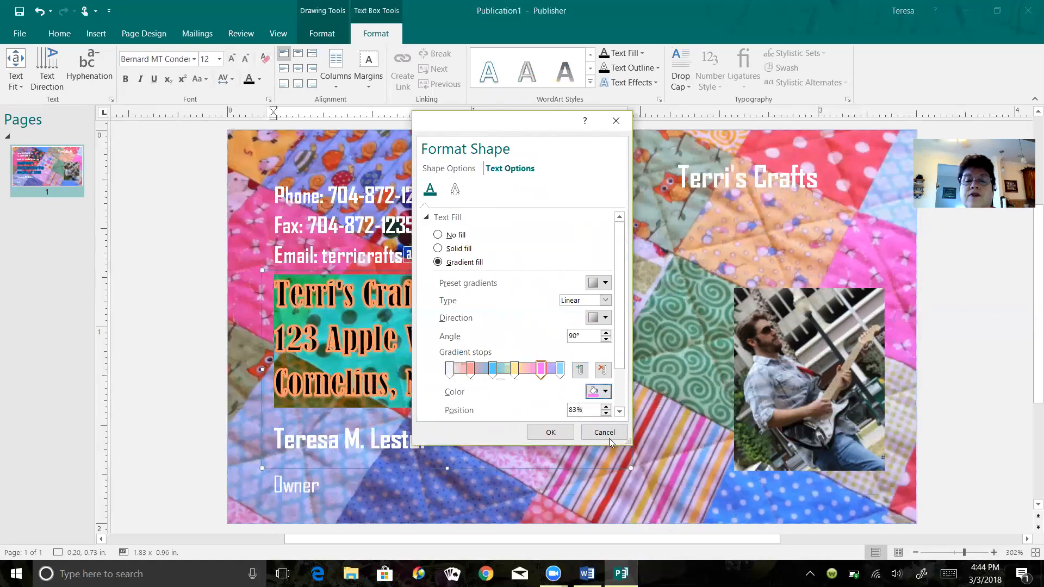
left_click(544, 432)
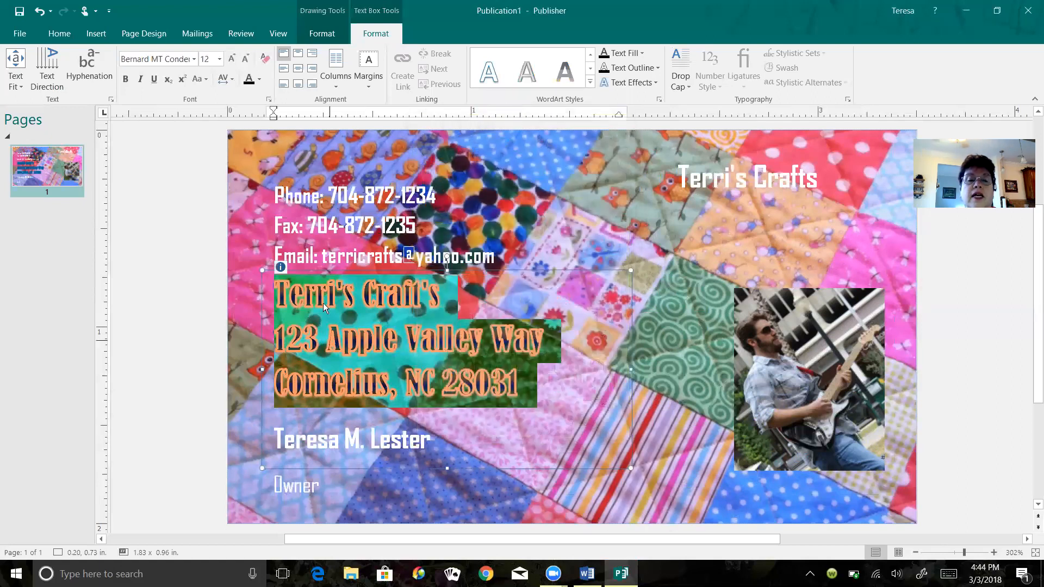
left_click(548, 207)
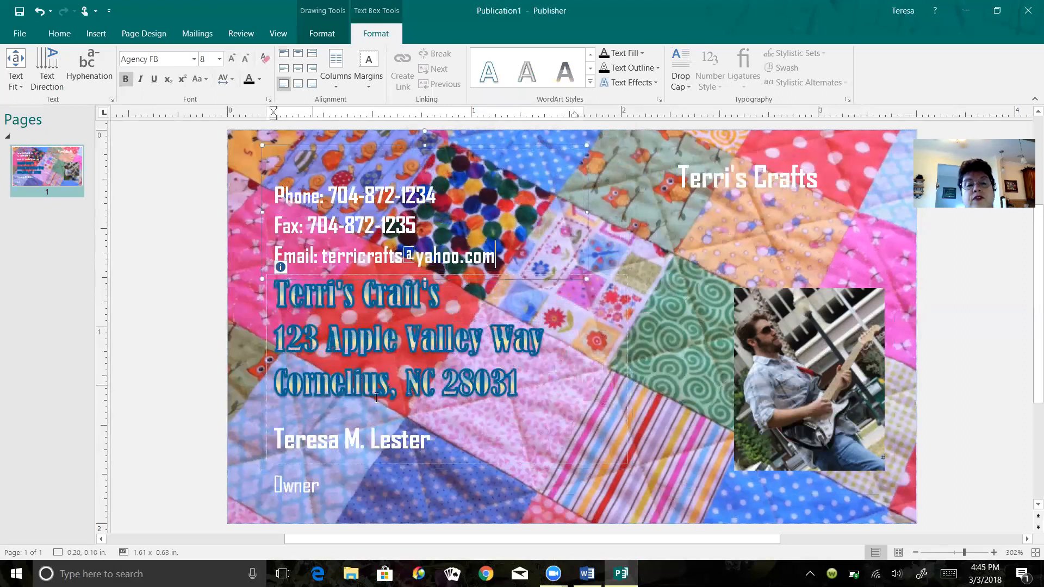
- Review the card's gradient text, the guitarist picture's formatting options and the business name text box
scroll(528, 348, "up", 1)
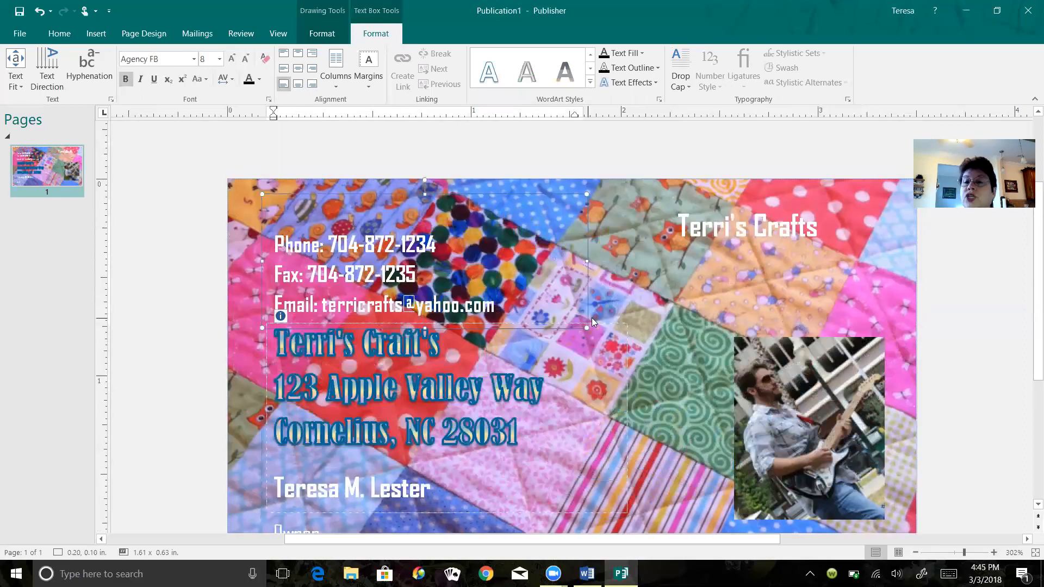
left_click(652, 283)
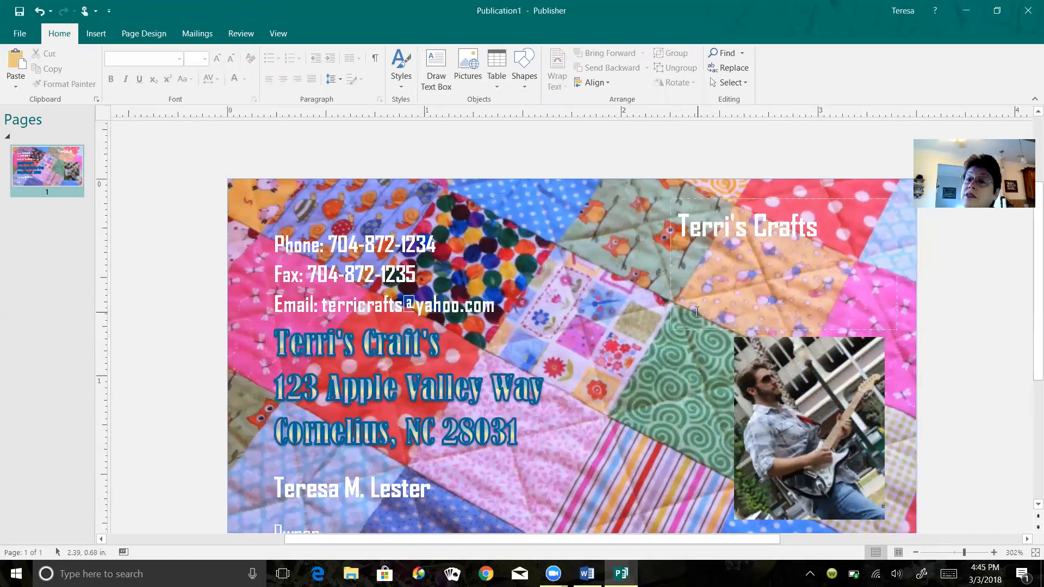
scroll(693, 370, "down", 1)
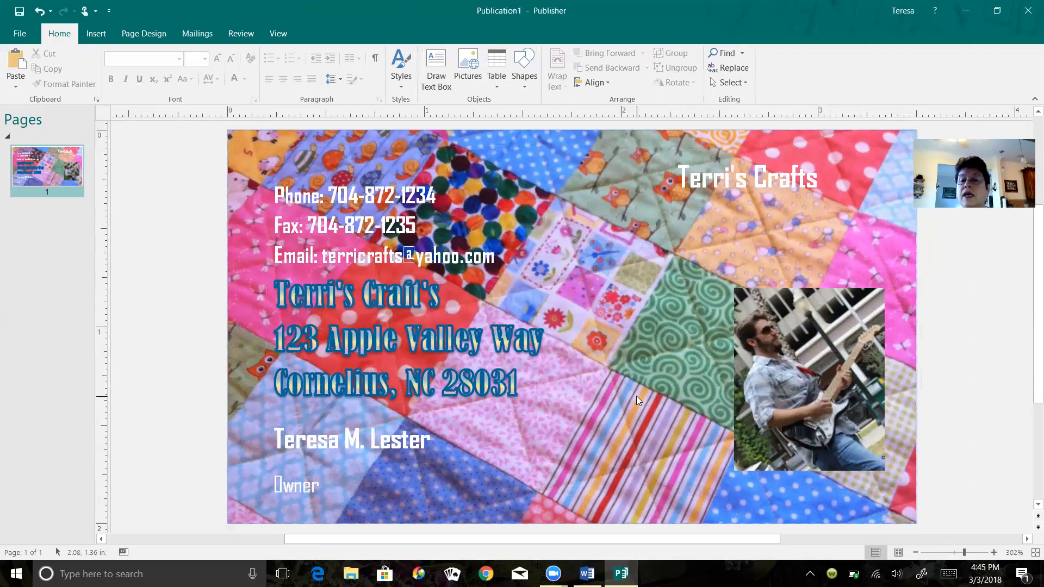
left_click(774, 379)
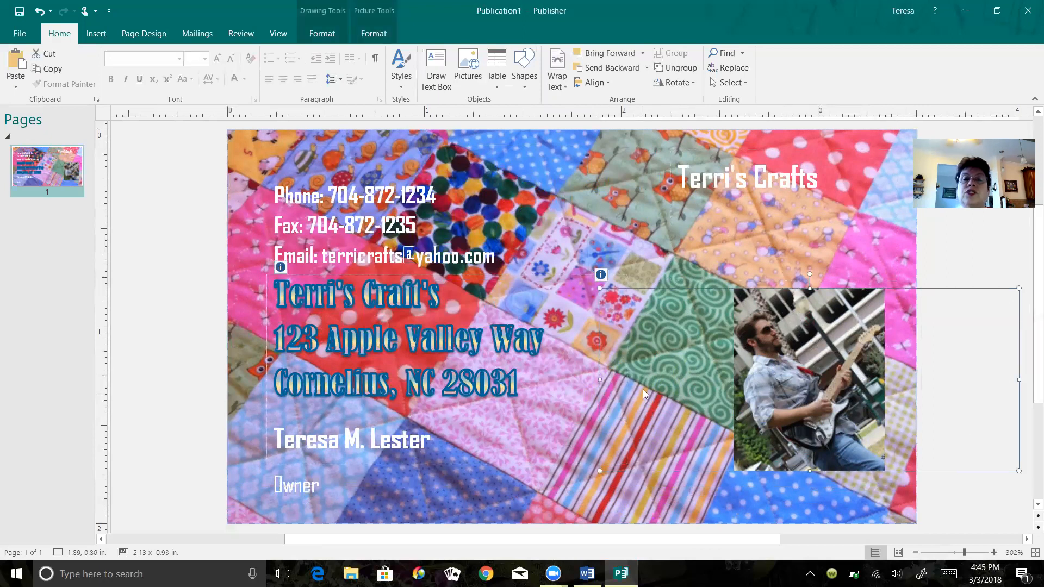
left_click(357, 33)
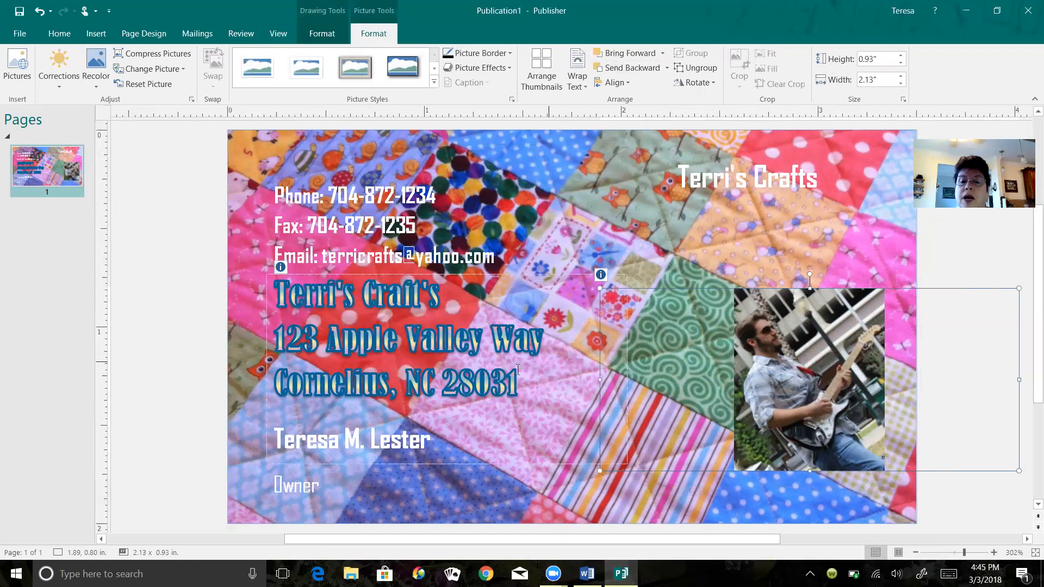
left_click(754, 179)
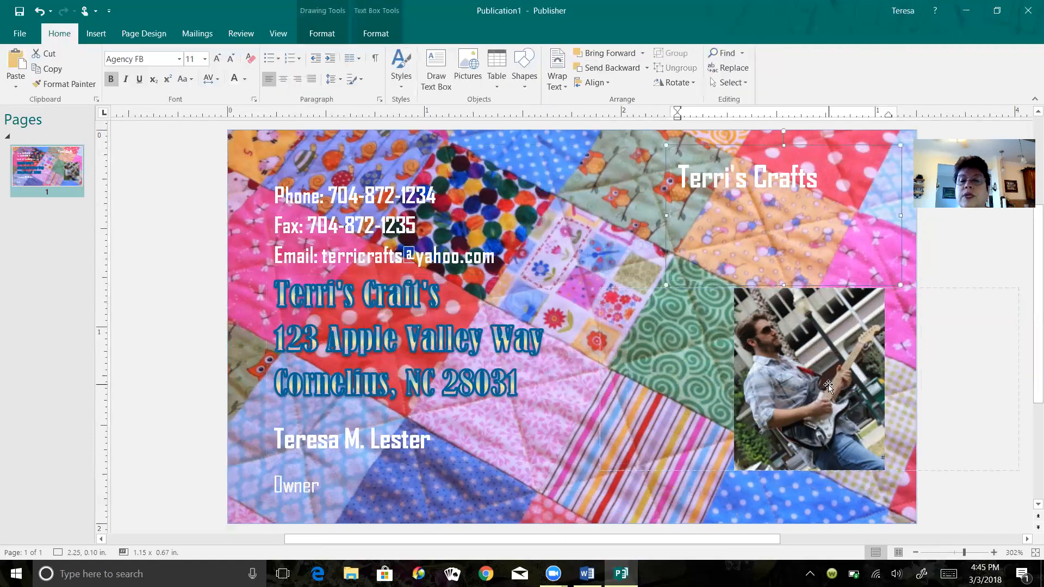
left_click(587, 198)
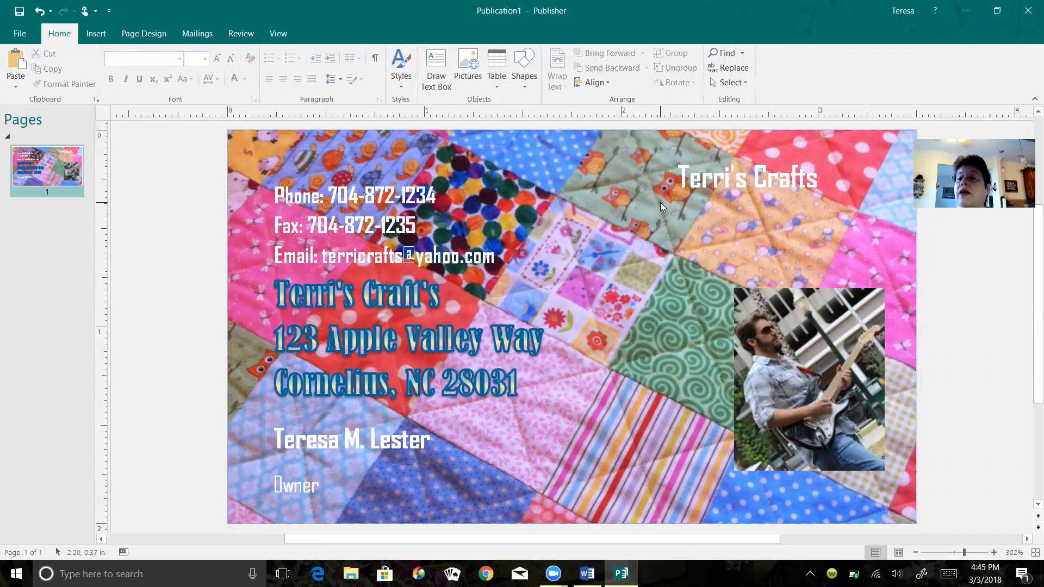
- Close the publication without saving the changes
left_click(1022, 8)
left_click(522, 305)
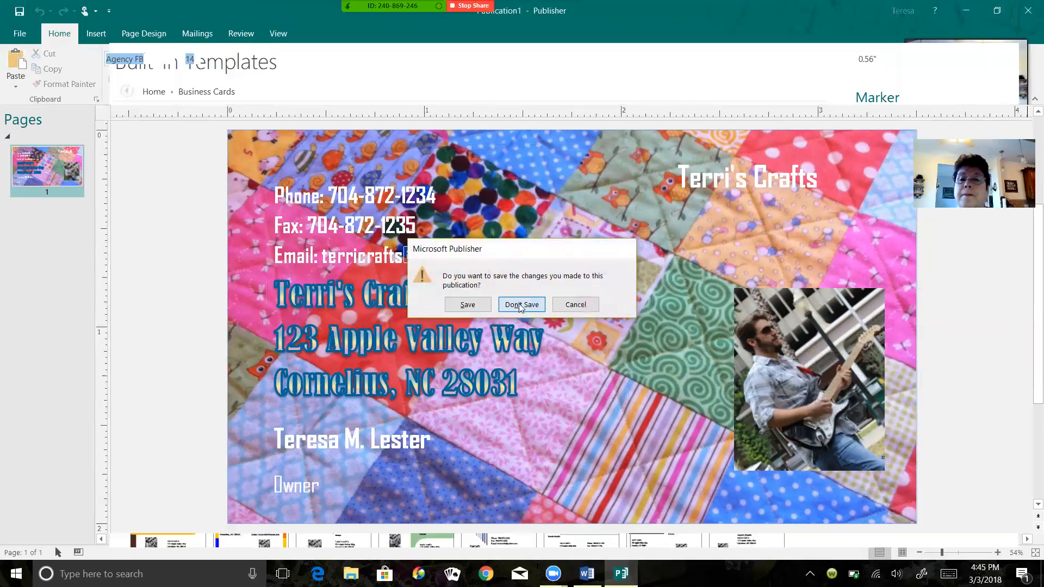